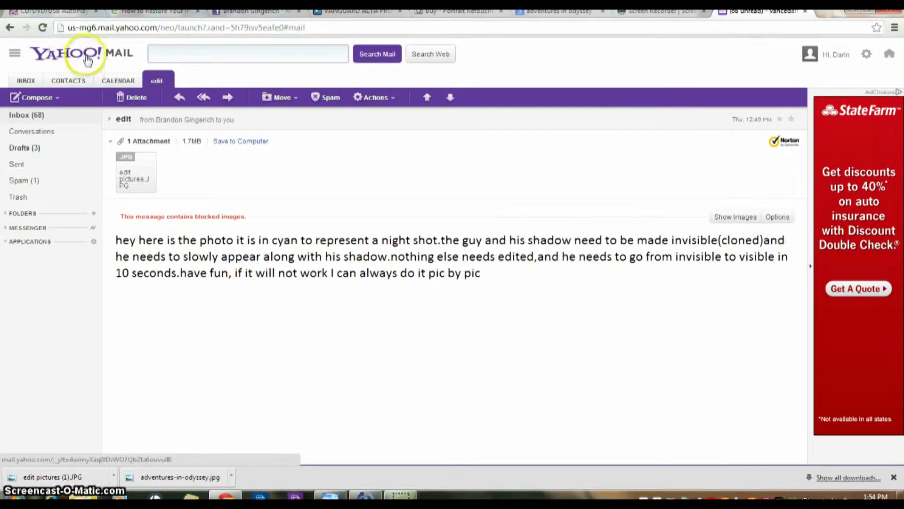
# - Download the 'edit pictures' photo attachment from Yahoo Mail and show it in the Downloads folder
pyautogui.click(222, 142)
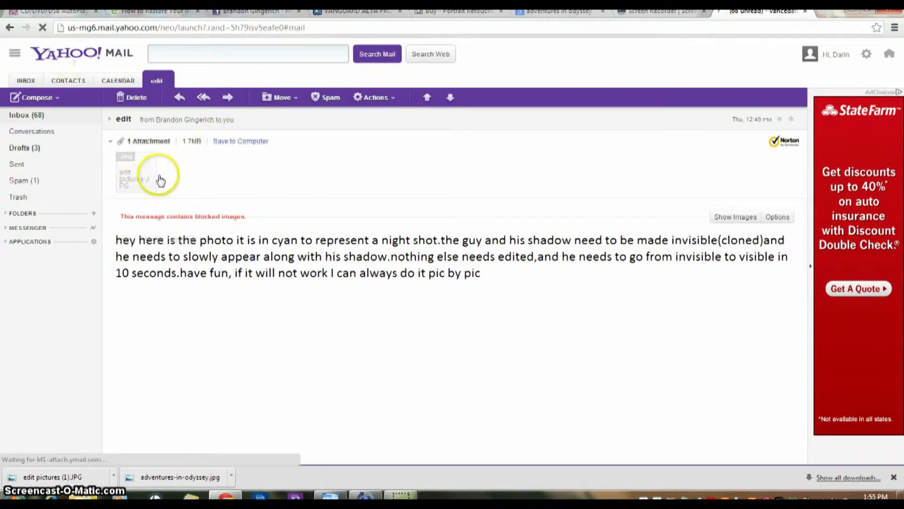
pyautogui.click(114, 477)
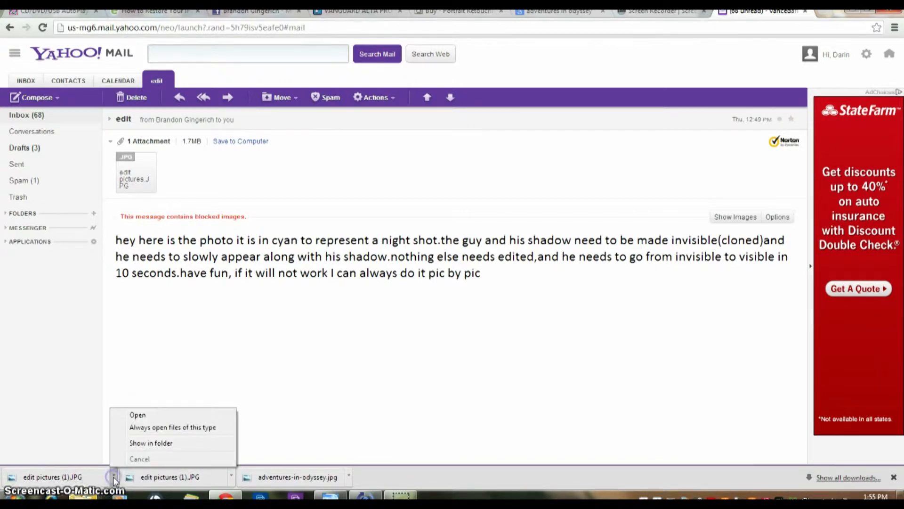
pyautogui.click(150, 441)
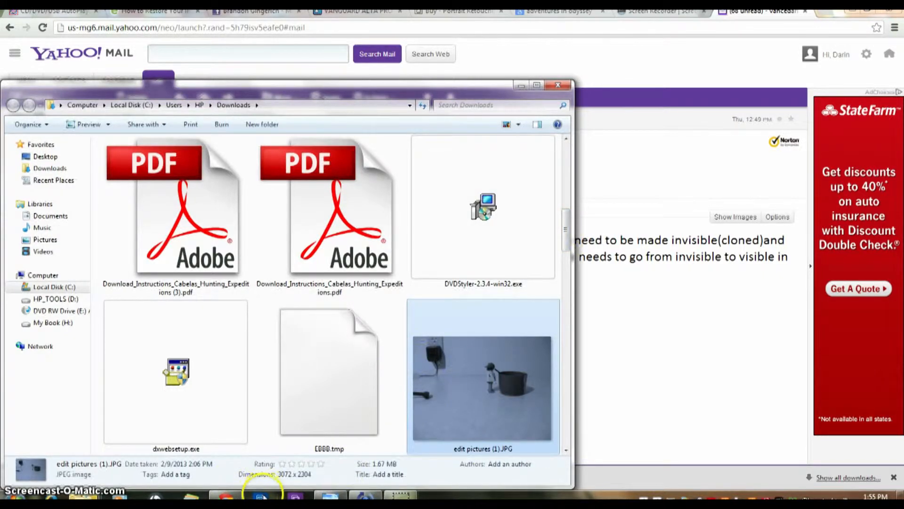
# - Launch Photoshop Elements 10 from the taskbar and enter its Edit workspace
pyautogui.click(260, 495)
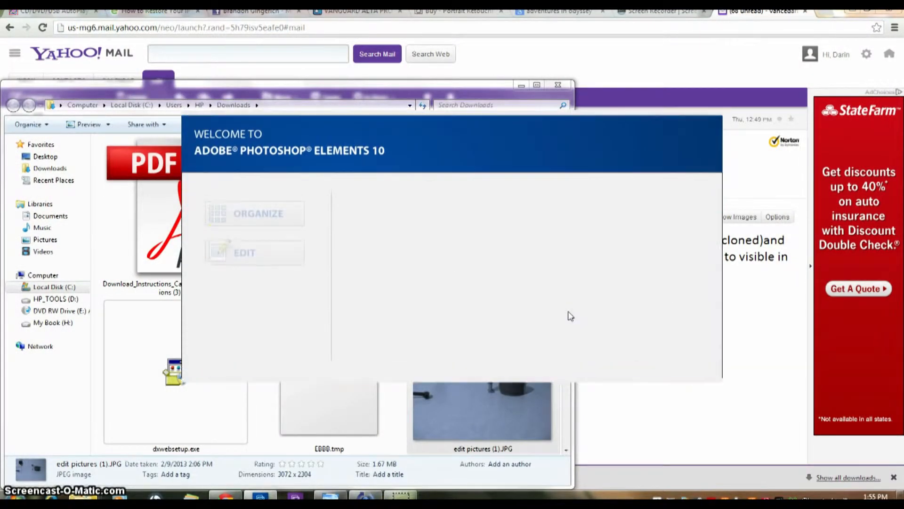
pyautogui.click(240, 225)
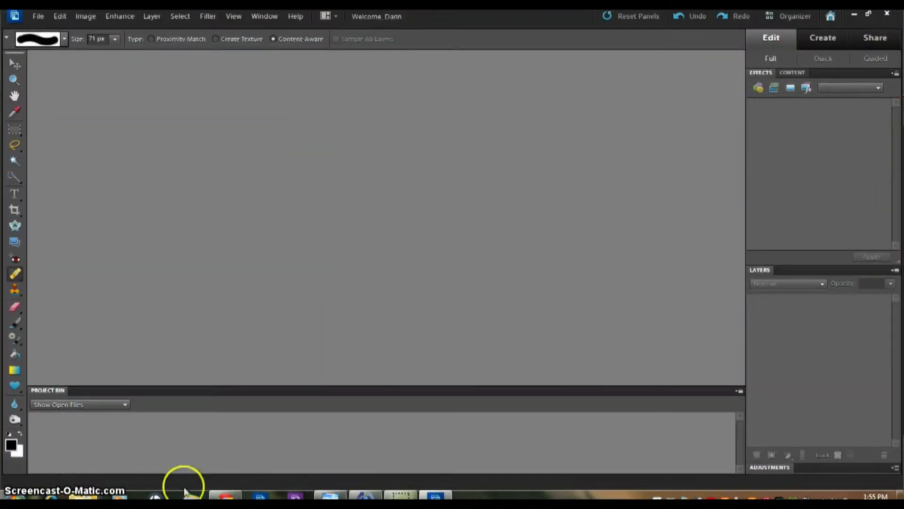
# - Drag 'edit pictures (1).JPG' from the Downloads folder into the Photoshop Elements editor
pyautogui.moveTo(82, 492)
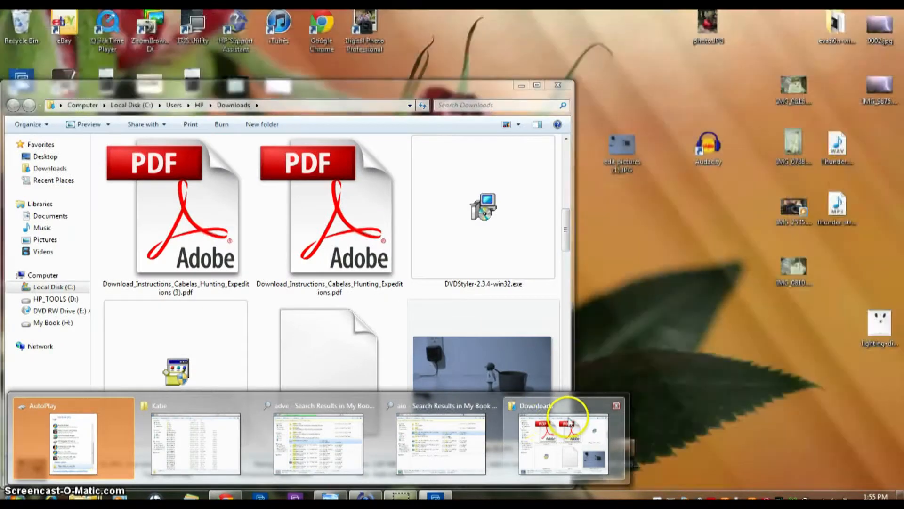
pyautogui.click(567, 419)
pyautogui.moveTo(487, 385); pyautogui.dragTo(600, 428)
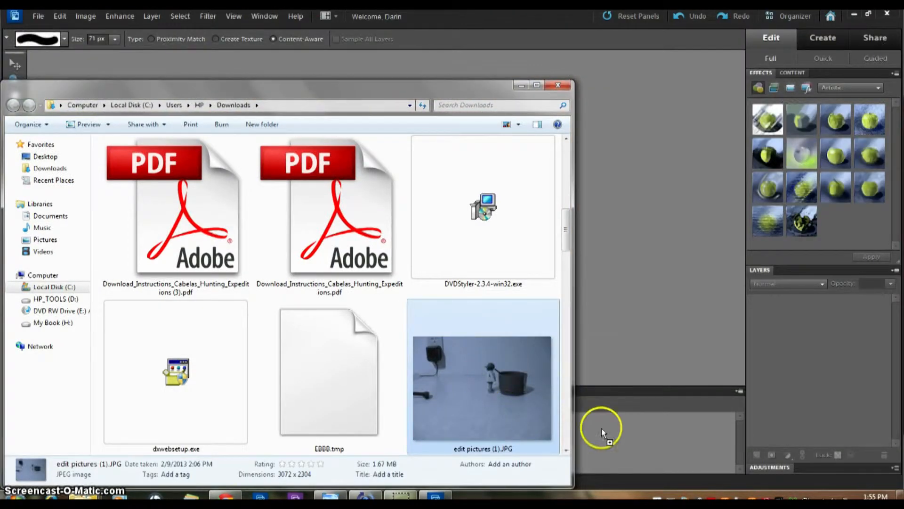
# - View the photo at Actual Pixels, then zoom out one step
pyautogui.click(234, 17)
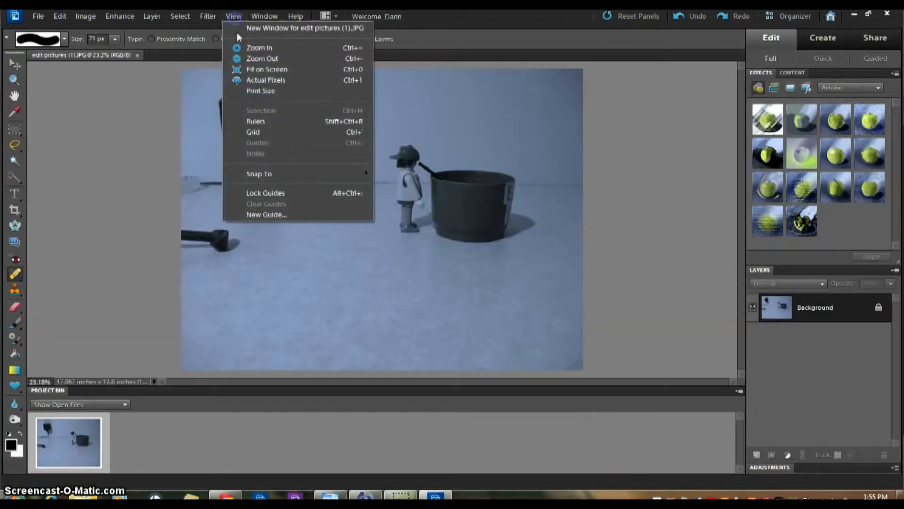
pyautogui.click(235, 19)
pyautogui.click(235, 19)
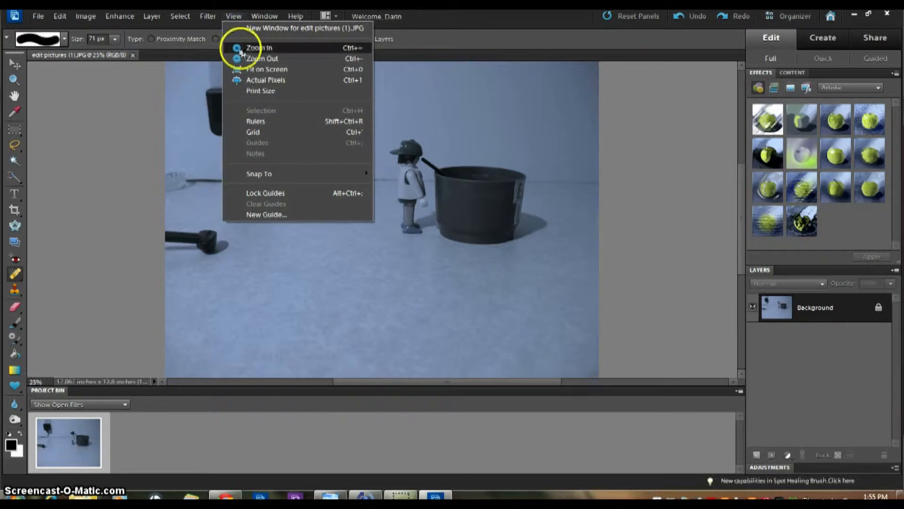
pyautogui.click(273, 79)
pyautogui.scroll(8, 499, 218)
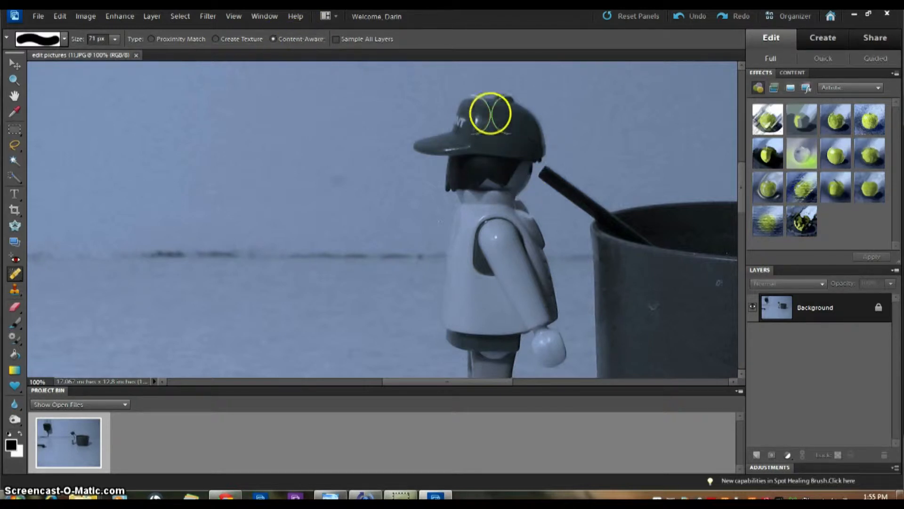
pyautogui.scroll(-1, 469, 150)
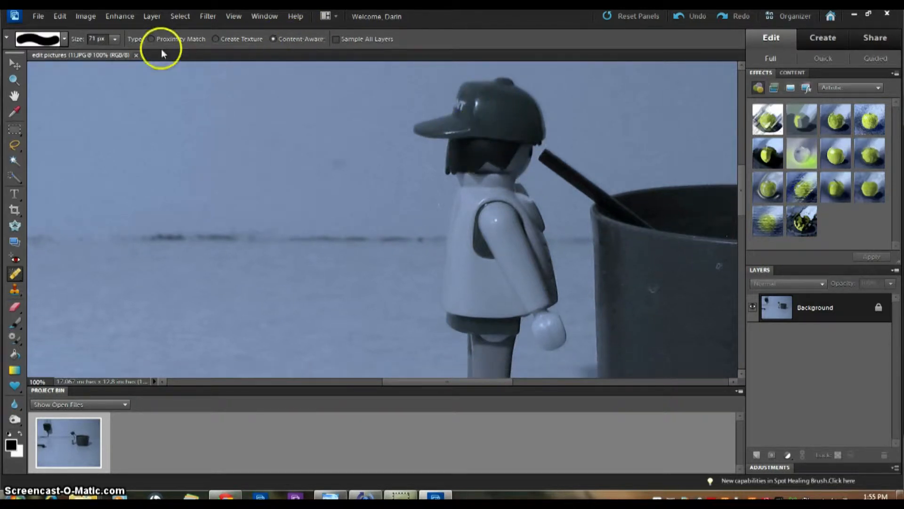
pyautogui.click(234, 17)
pyautogui.click(256, 59)
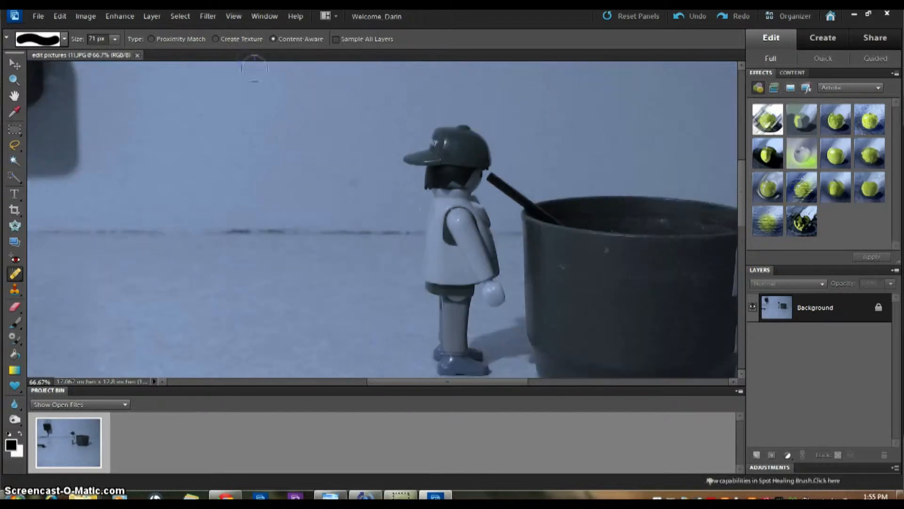
pyautogui.scroll(-1, 430, 190)
# - Paint Content-Aware spot-healing strokes over the toy figure from its foot up to its cap
pyautogui.moveTo(477, 346)
pyautogui.mouseDown()
pyautogui.moveTo(458, 316)
pyautogui.moveTo(464, 278)
pyautogui.mouseUp()
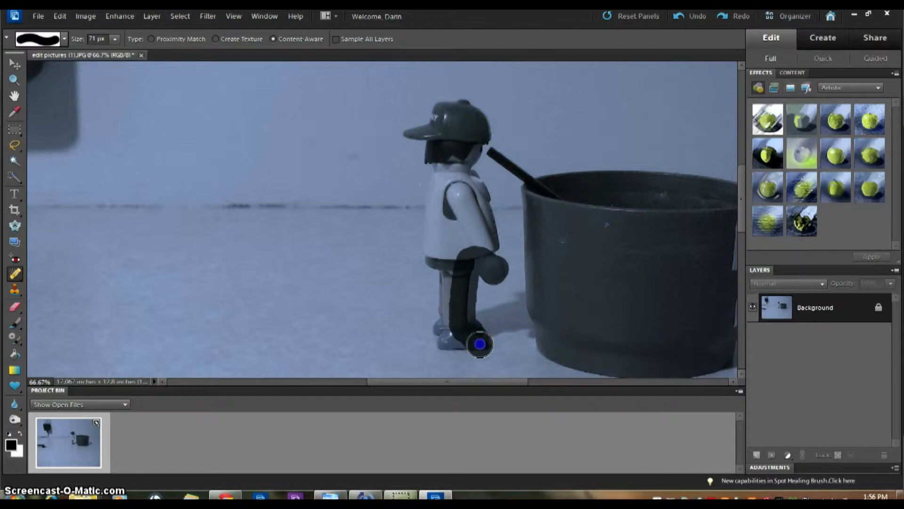
pyautogui.moveTo(480, 344)
pyautogui.mouseDown()
pyautogui.moveTo(490, 247)
pyautogui.moveTo(487, 204)
pyautogui.moveTo(464, 171)
pyautogui.moveTo(469, 150)
pyautogui.mouseUp()
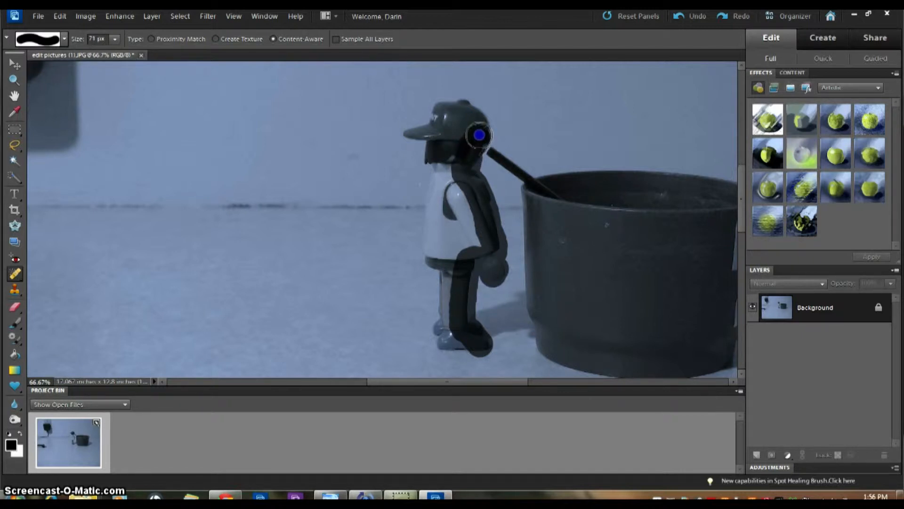
pyautogui.moveTo(479, 124)
pyautogui.mouseDown()
pyautogui.moveTo(443, 109)
pyautogui.moveTo(409, 135)
pyautogui.moveTo(428, 142)
pyautogui.moveTo(439, 189)
pyautogui.moveTo(431, 217)
pyautogui.moveTo(441, 335)
pyautogui.moveTo(464, 345)
pyautogui.moveTo(459, 292)
pyautogui.moveTo(475, 241)
pyautogui.moveTo(450, 162)
pyautogui.moveTo(458, 131)
pyautogui.moveTo(449, 123)
pyautogui.moveTo(435, 136)
pyautogui.moveTo(444, 148)
pyautogui.moveTo(454, 134)
pyautogui.moveTo(436, 160)
pyautogui.moveTo(456, 195)
pyautogui.moveTo(449, 268)
pyautogui.mouseUp()
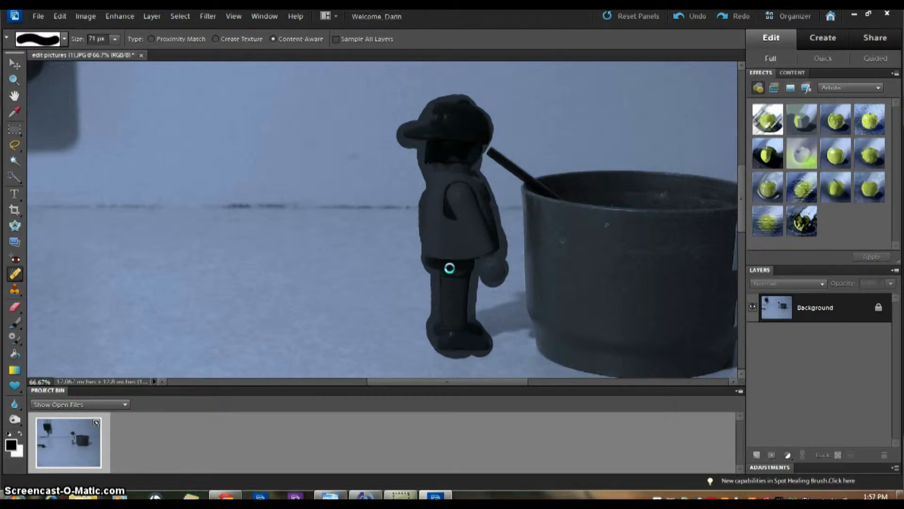
# - Spot-heal the leftover stick fragment and remaining traces where the figure stood
pyautogui.click(470, 138)
pyautogui.click(465, 137)
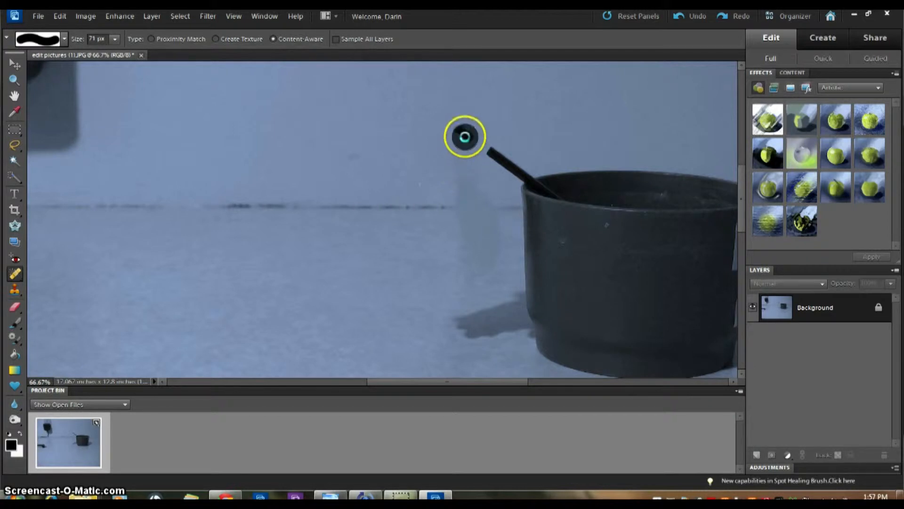
pyautogui.click(456, 128)
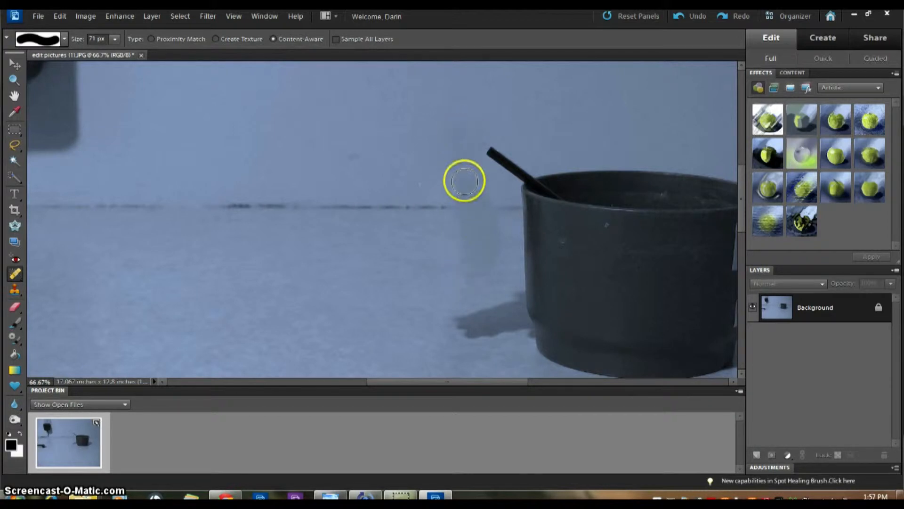
pyautogui.click(477, 194)
pyautogui.click(460, 193)
pyautogui.click(460, 207)
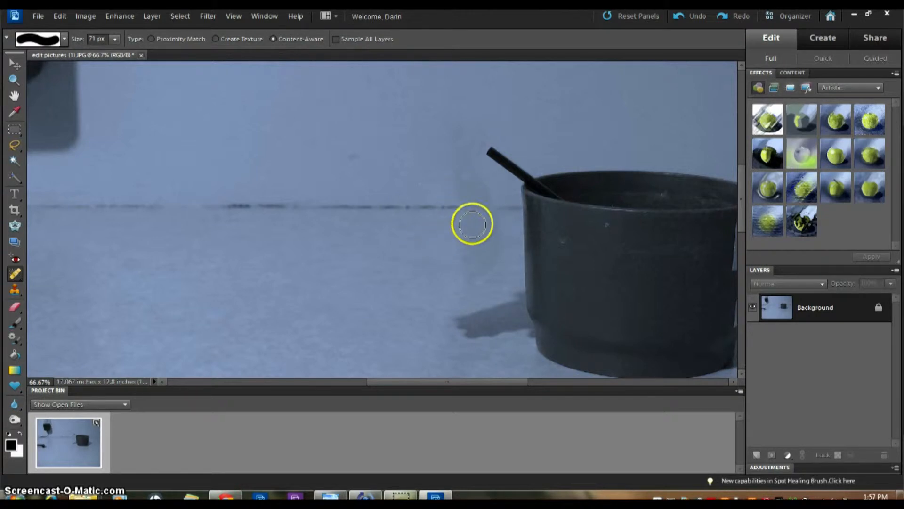
# - Heal the figure's shadow by the cup's base and the leftover dark streak on the floor
pyautogui.moveTo(465, 320); pyautogui.dragTo(465, 321)
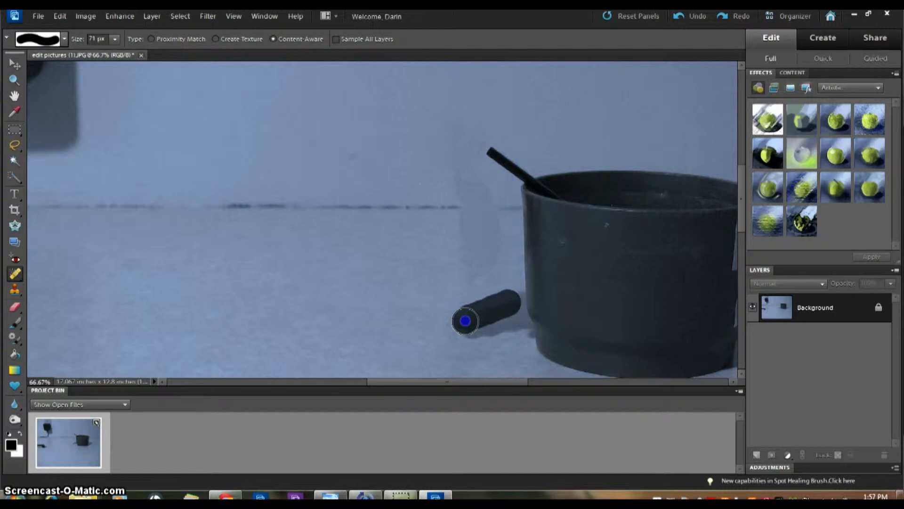
pyautogui.moveTo(514, 299); pyautogui.dragTo(513, 301)
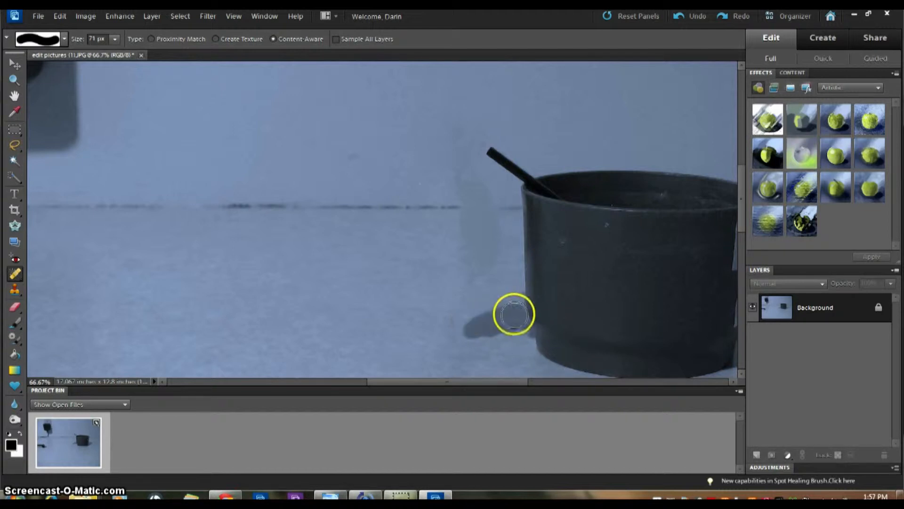
pyautogui.moveTo(516, 315); pyautogui.dragTo(516, 314)
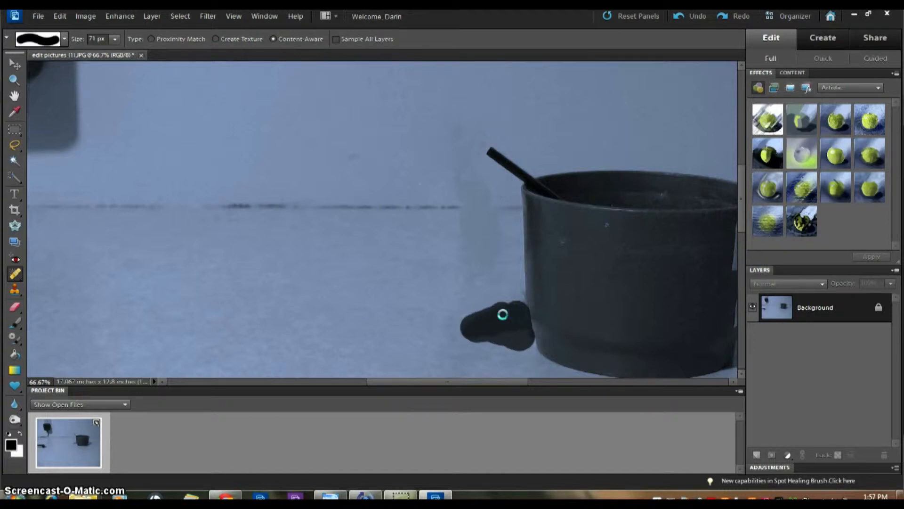
pyautogui.moveTo(503, 314)
pyautogui.mouseDown()
pyautogui.moveTo(515, 303)
pyautogui.moveTo(521, 317)
pyautogui.mouseUp()
pyautogui.click(528, 325)
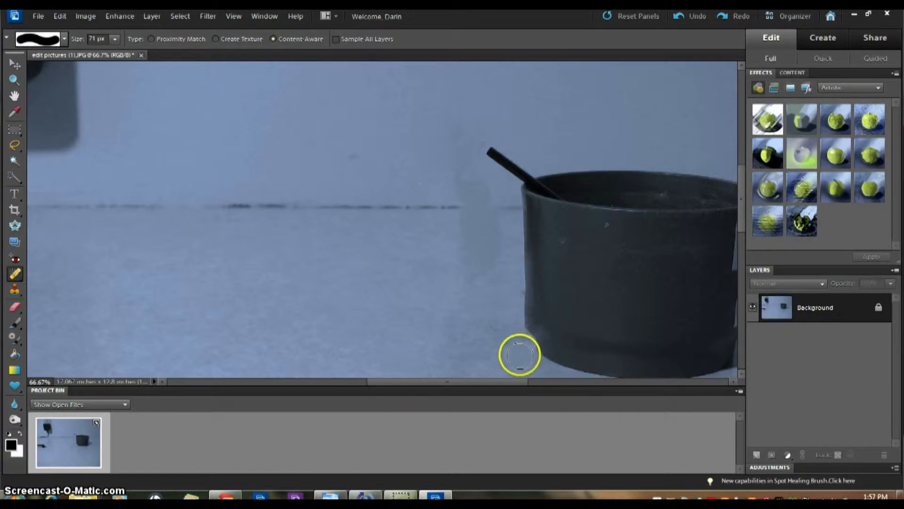
pyautogui.click(466, 207)
pyautogui.moveTo(459, 184)
pyautogui.mouseDown()
pyautogui.moveTo(485, 188)
pyautogui.moveTo(463, 200)
pyautogui.moveTo(471, 210)
pyautogui.moveTo(463, 221)
pyautogui.moveTo(492, 233)
pyautogui.moveTo(467, 230)
pyautogui.moveTo(478, 247)
pyautogui.moveTo(469, 246)
pyautogui.moveTo(490, 260)
pyautogui.mouseUp()
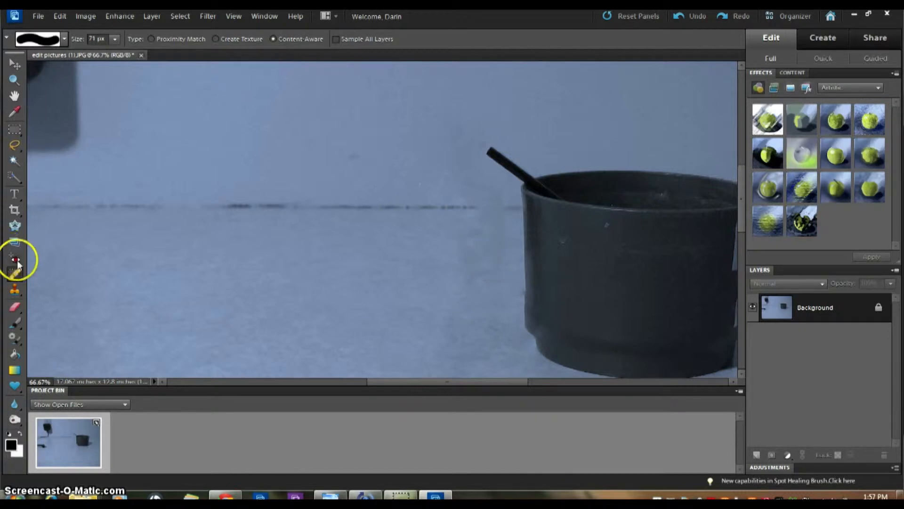
# - Tone down the horizontal wall line with a 13% opacity brush stroke
pyautogui.click(15, 323)
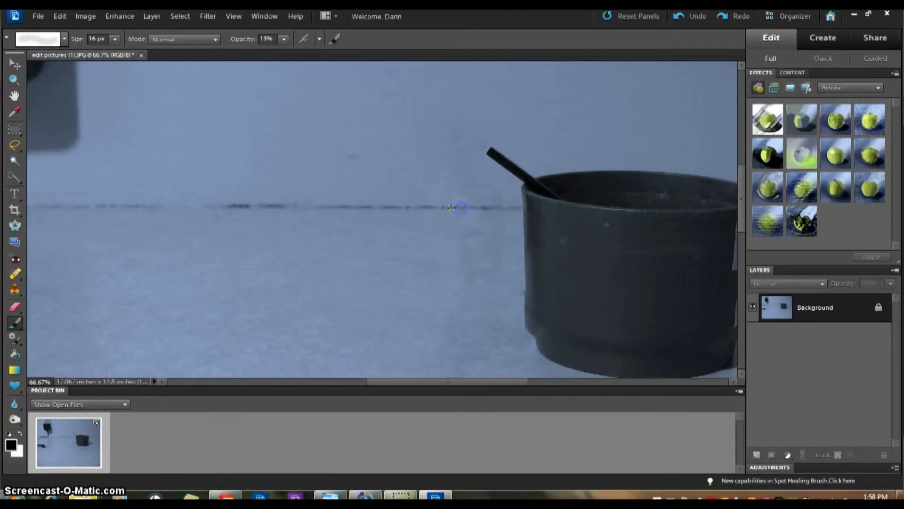
pyautogui.moveTo(439, 207); pyautogui.dragTo(405, 207)
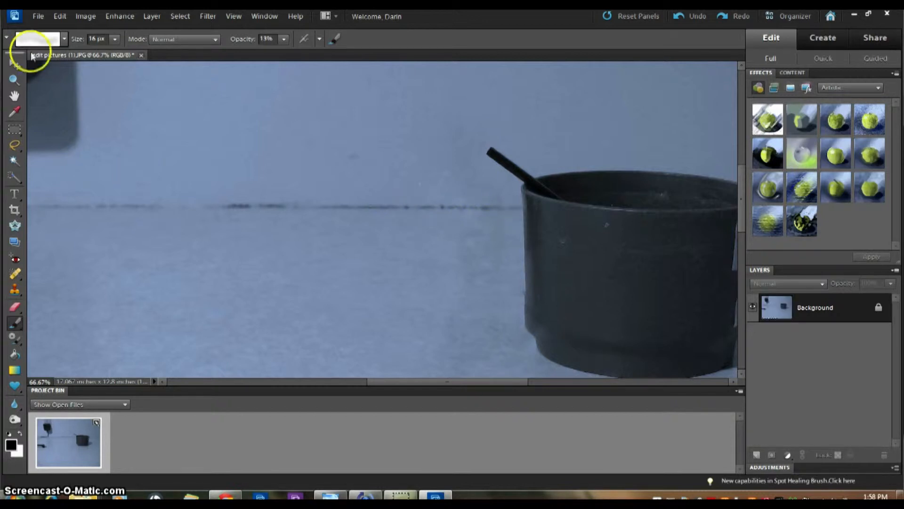
pyautogui.click(27, 18)
# - Save the edited photo to the Desktop as JPEG 'Base' at Maximum quality 12
pyautogui.click(85, 121)
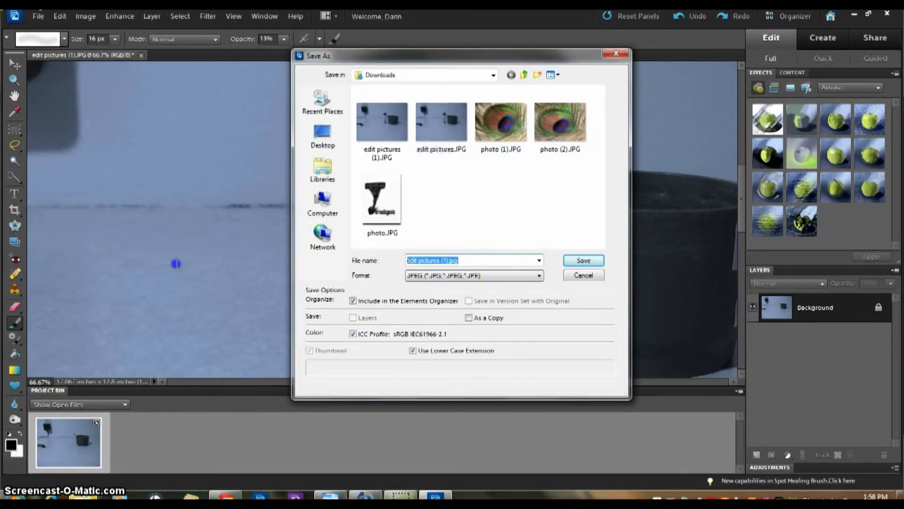
pyautogui.write('Base')
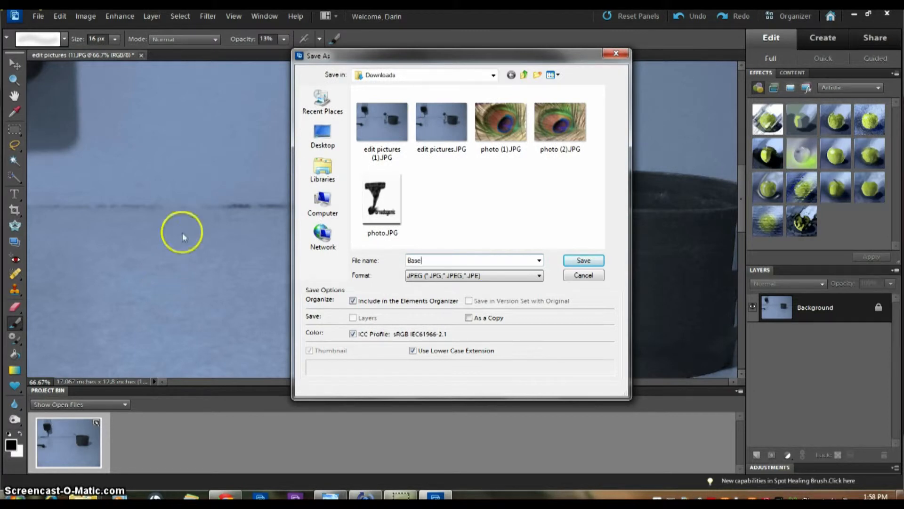
pyautogui.click(323, 135)
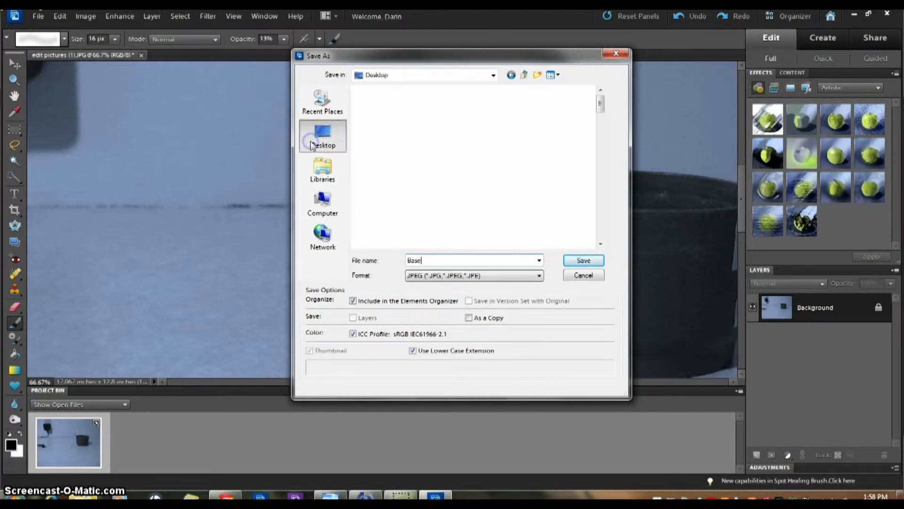
pyautogui.click(584, 260)
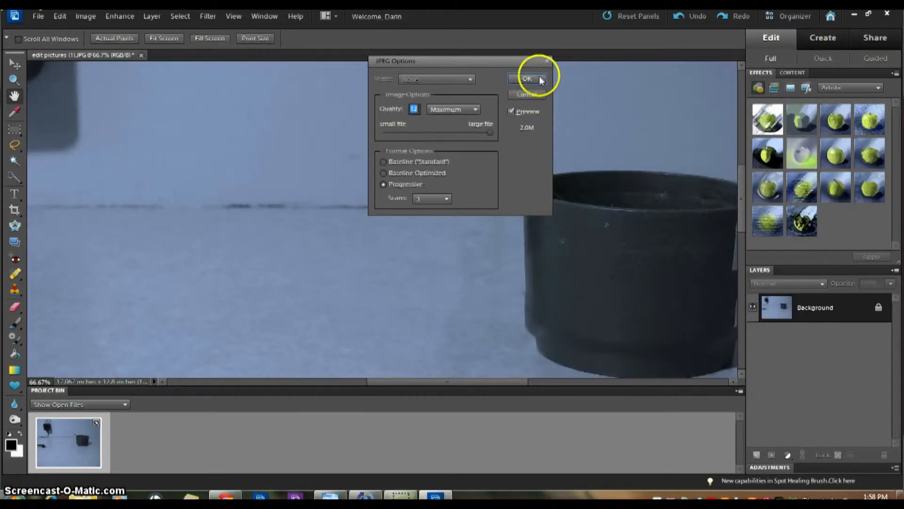
pyautogui.click(536, 78)
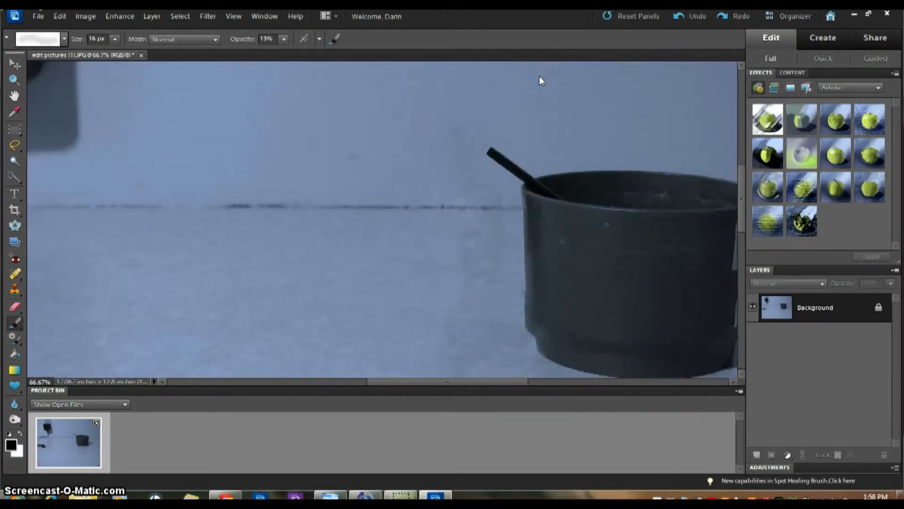
# - Minimize Photoshop Elements, Chrome and the Downloads window to clear the desktop
pyautogui.click(855, 16)
pyautogui.click(852, 14)
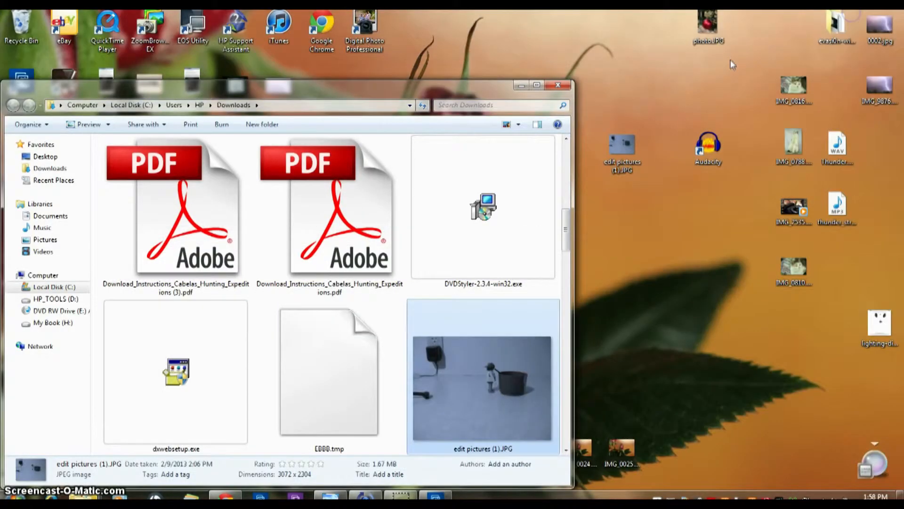
pyautogui.click(522, 88)
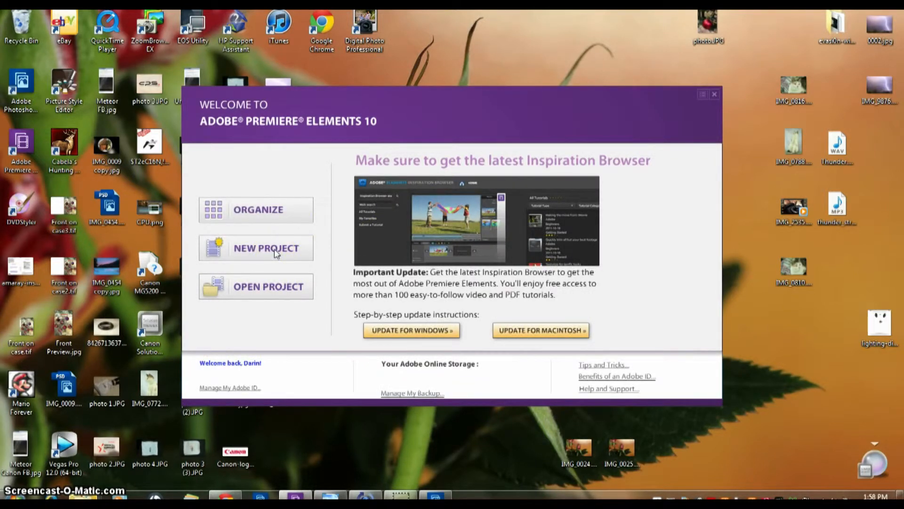
# - Create new project 'Edit_Example' on the My Book (H:) drive and decline full content install
pyautogui.click(278, 249)
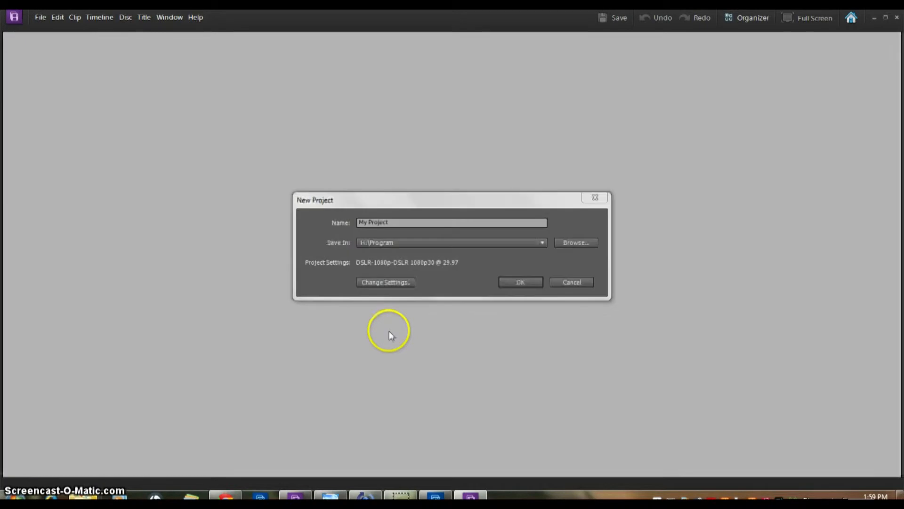
pyautogui.moveTo(432, 221); pyautogui.dragTo(278, 215)
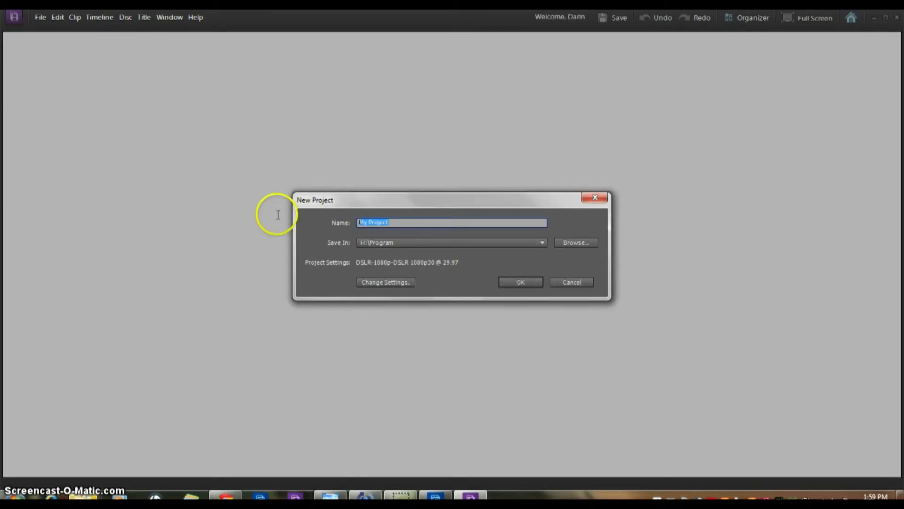
pyautogui.write('E')
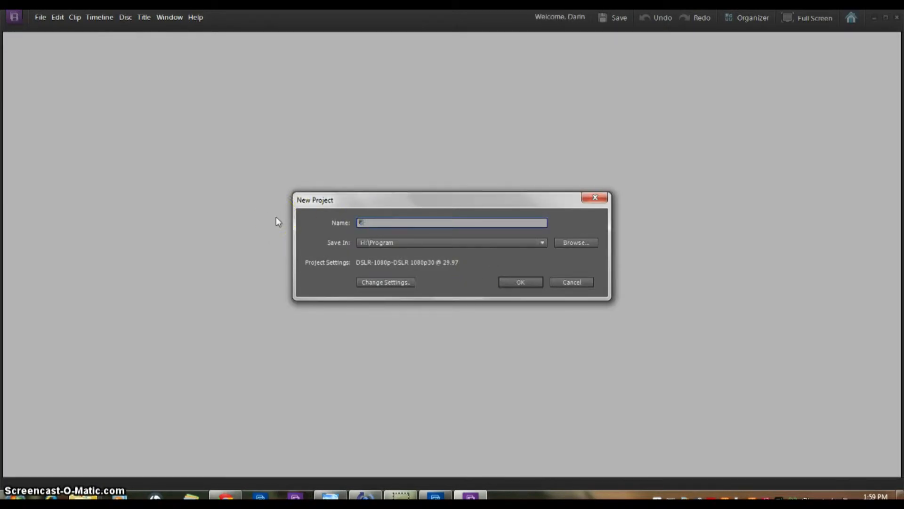
pyautogui.write('dit_Example')
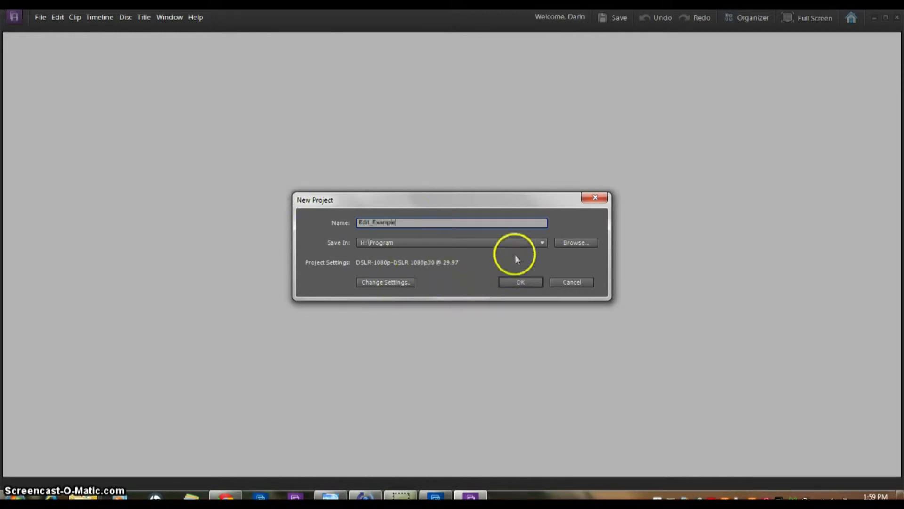
pyautogui.click(516, 241)
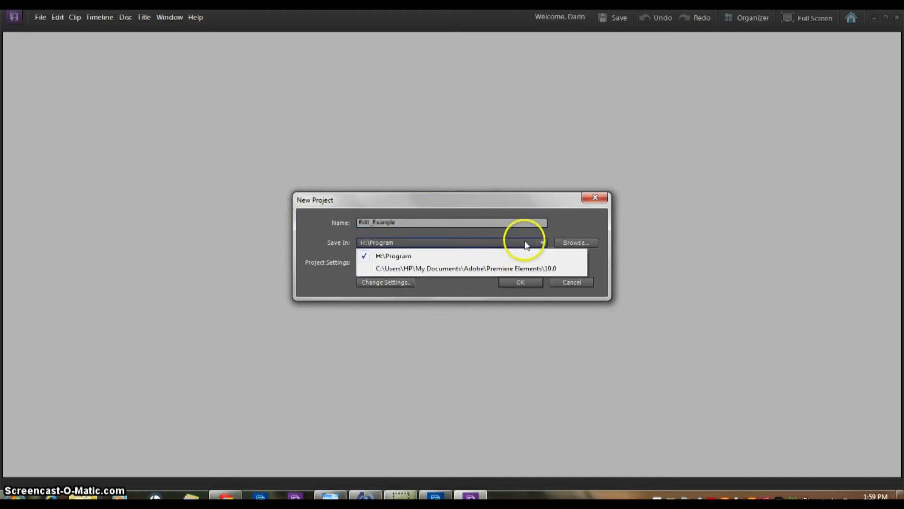
pyautogui.click(589, 241)
pyautogui.click(378, 246)
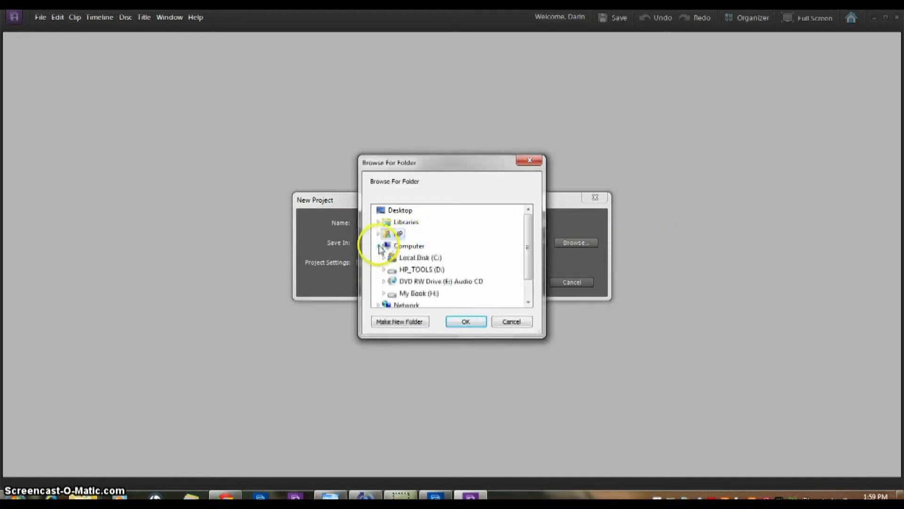
pyautogui.click(418, 294)
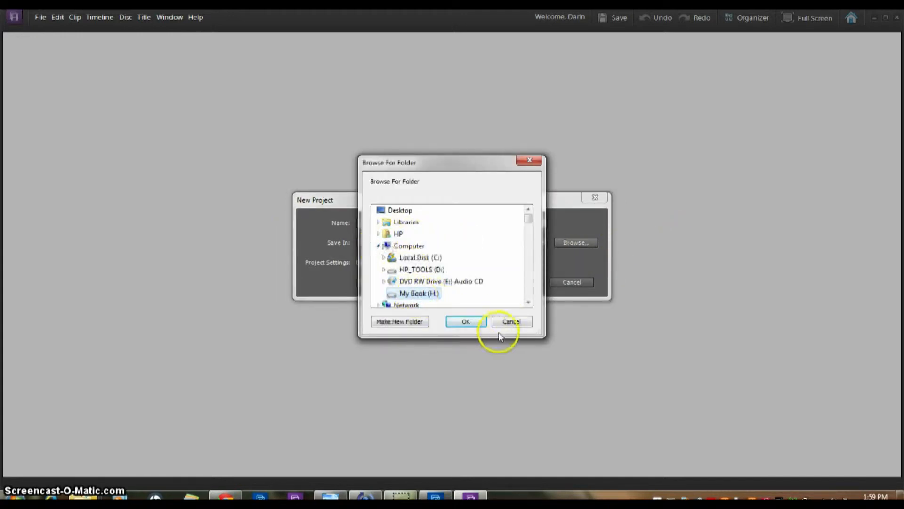
pyautogui.click(464, 322)
pyautogui.click(524, 281)
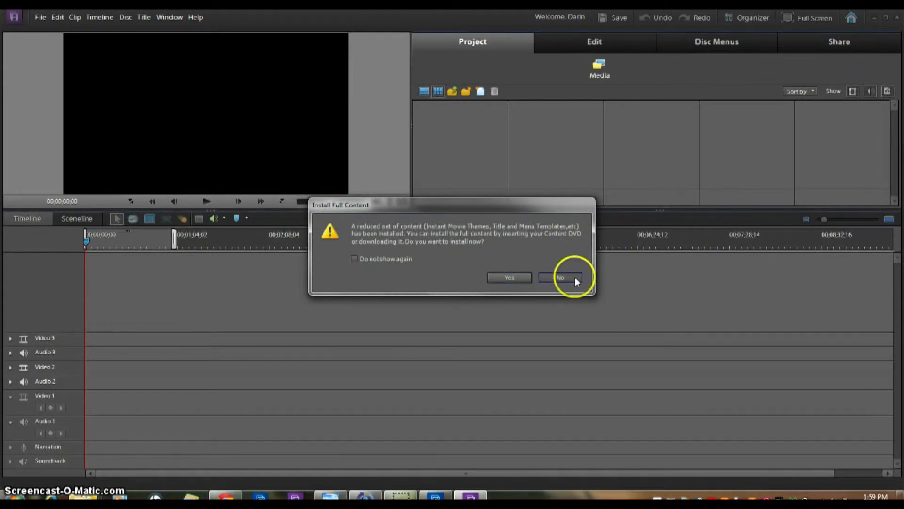
pyautogui.click(574, 277)
# - Drag Base.jpg from the desktop into the Project Media panel
pyautogui.click(900, 495)
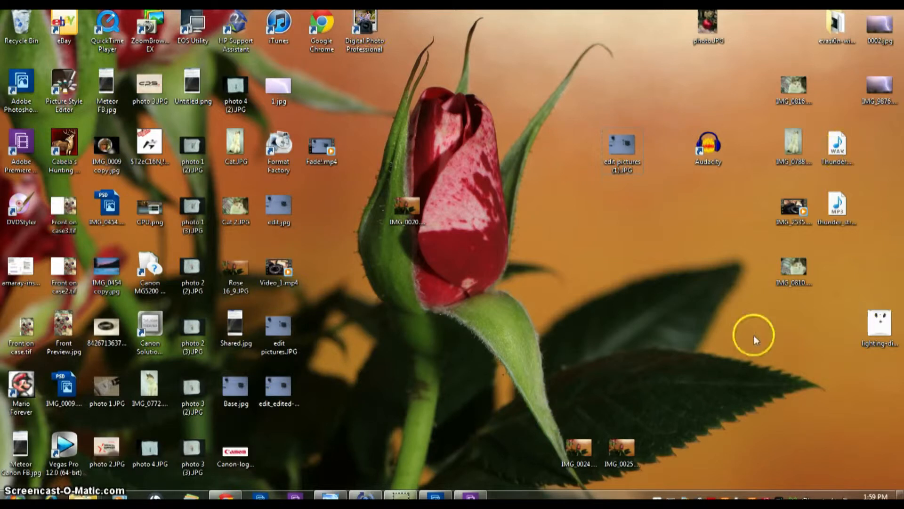
pyautogui.click(243, 390)
pyautogui.moveTo(242, 389); pyautogui.dragTo(489, 469)
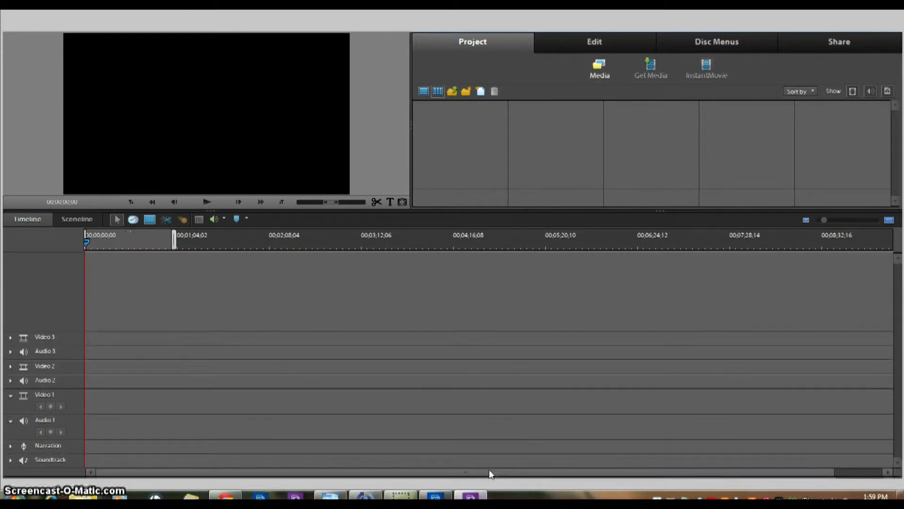
pyautogui.moveTo(489, 470); pyautogui.dragTo(552, 145)
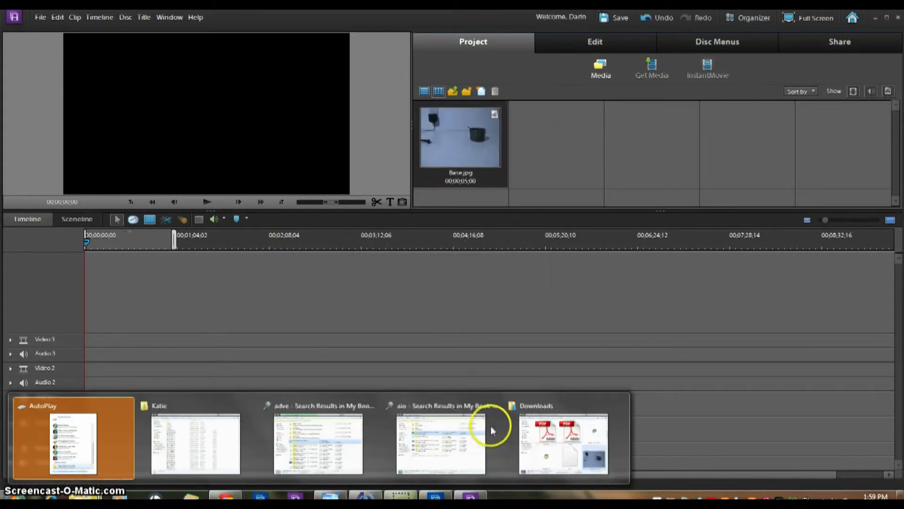
# - Add 'edit pictures (1).JPG' from the Downloads folder to the project media
pyautogui.click(84, 496)
pyautogui.moveTo(481, 389); pyautogui.dragTo(603, 130)
pyautogui.click(520, 85)
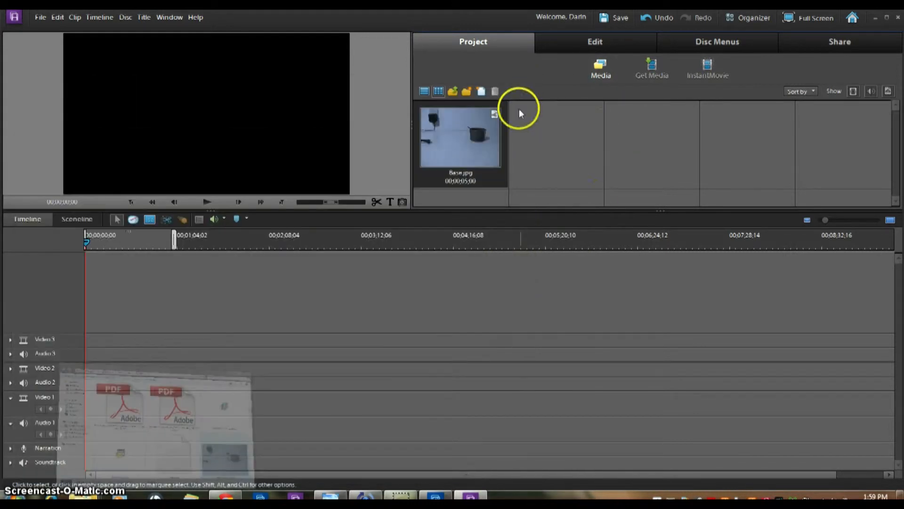
# - Time-stretch Base.jpg to a 00;00;10;00 duration
pyautogui.rightClick(486, 134)
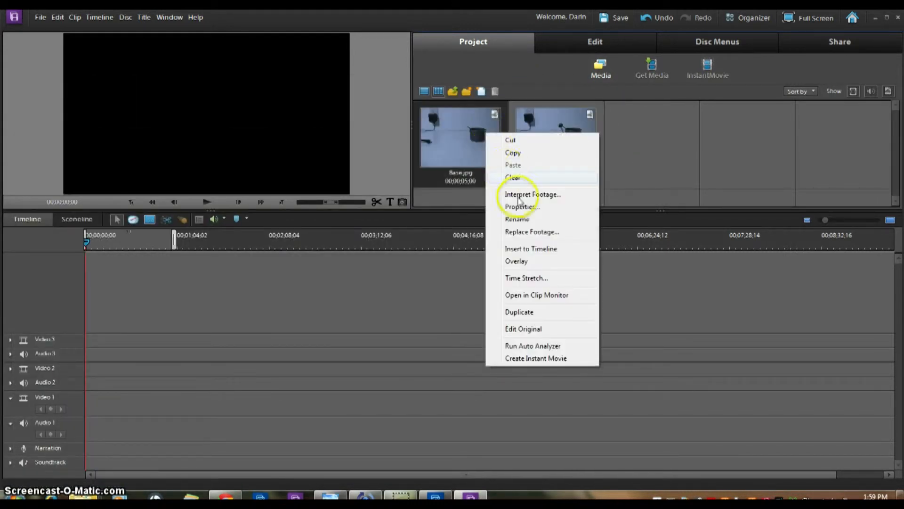
pyautogui.click(523, 278)
pyautogui.click(455, 244)
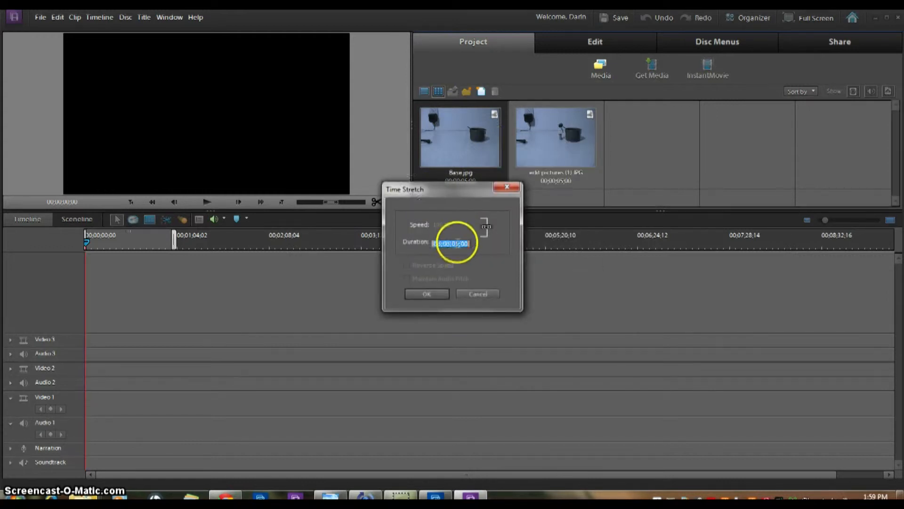
pyautogui.doubleClick(456, 243)
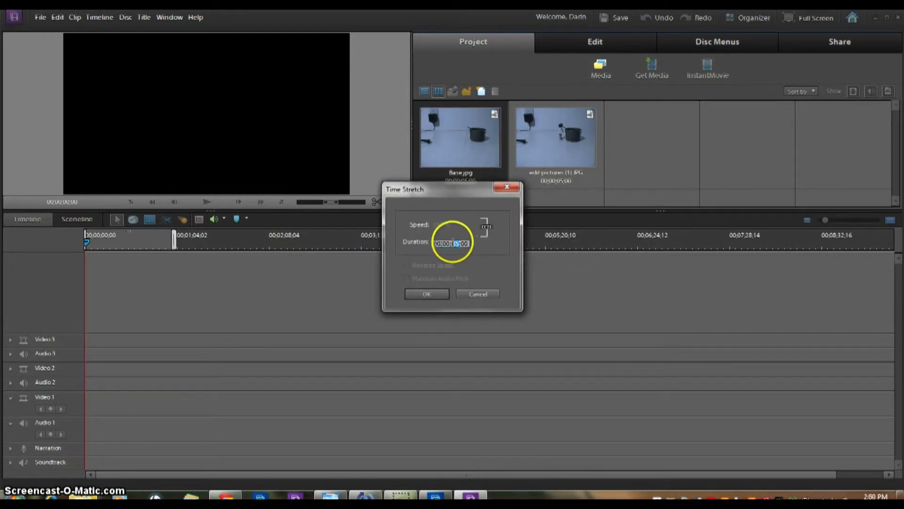
pyautogui.write('10')
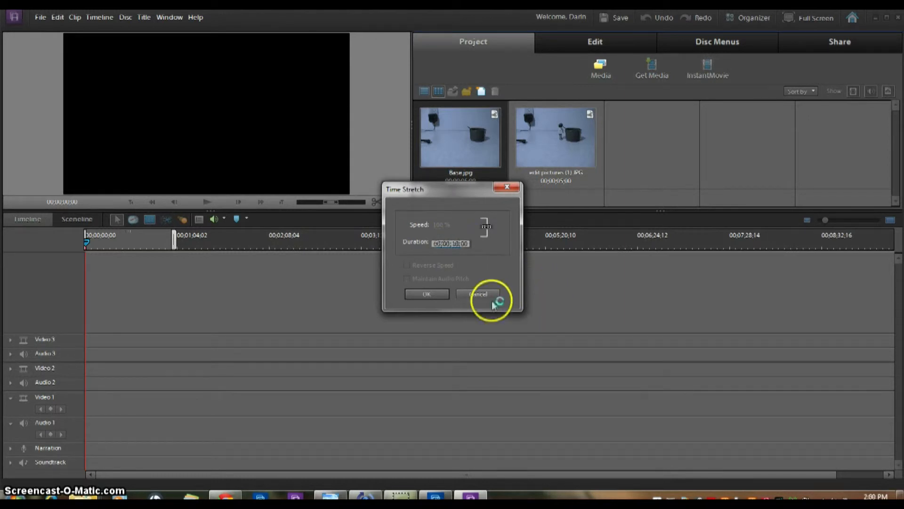
pyautogui.click(443, 294)
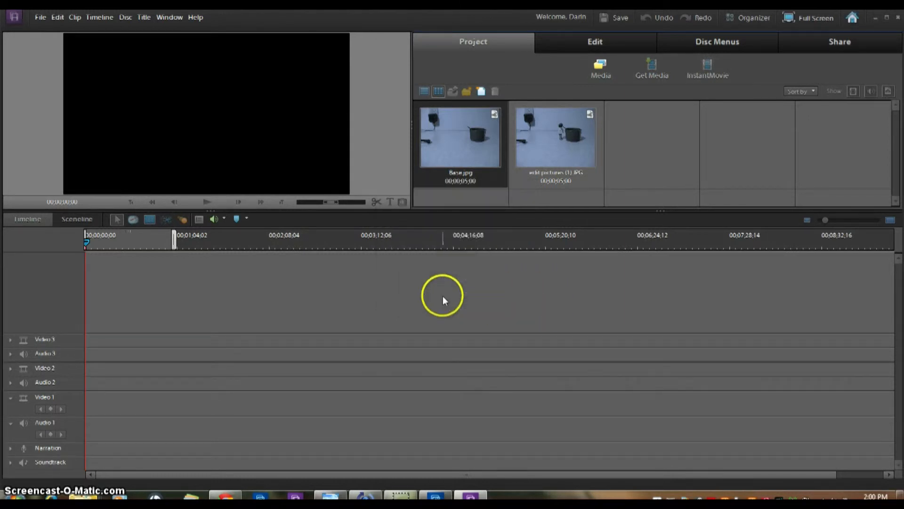
# - Time-stretch edit pictures (1).JPG to a 00;00;10;00 duration as well
pyautogui.click(530, 141)
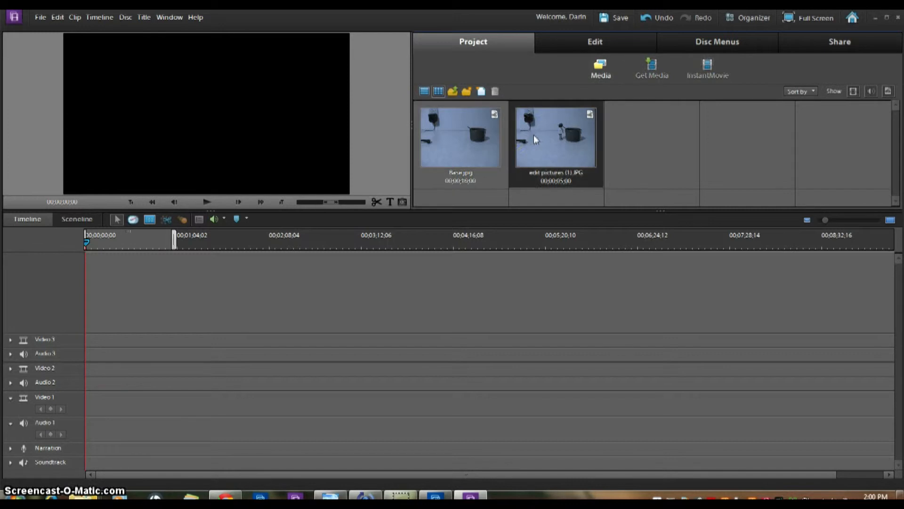
pyautogui.rightClick(533, 135)
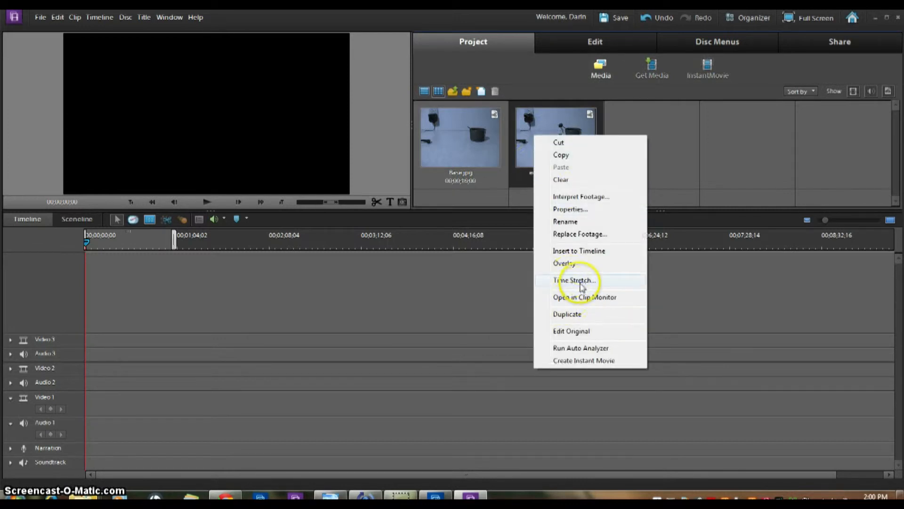
pyautogui.click(582, 282)
pyautogui.click(450, 243)
pyautogui.moveTo(460, 246); pyautogui.dragTo(452, 246)
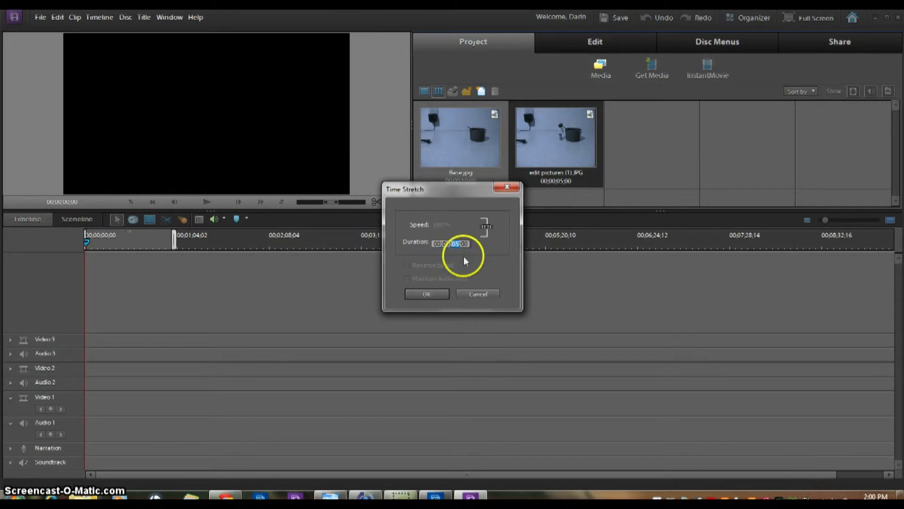
pyautogui.click(437, 294)
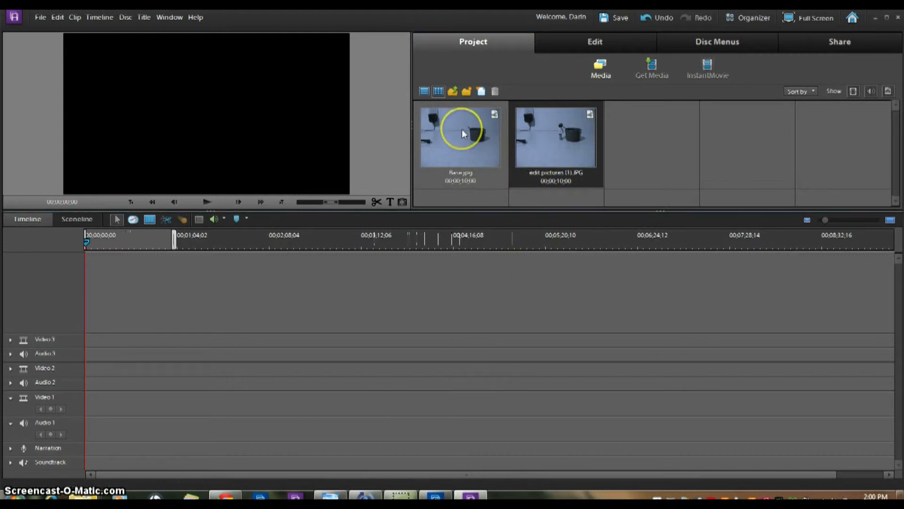
# - Place Base.jpg on Video 1 and edit pictures (1).JPG on Video 2, both starting at 00;00;00;00
pyautogui.moveTo(462, 129); pyautogui.dragTo(88, 394)
pyautogui.click(859, 221)
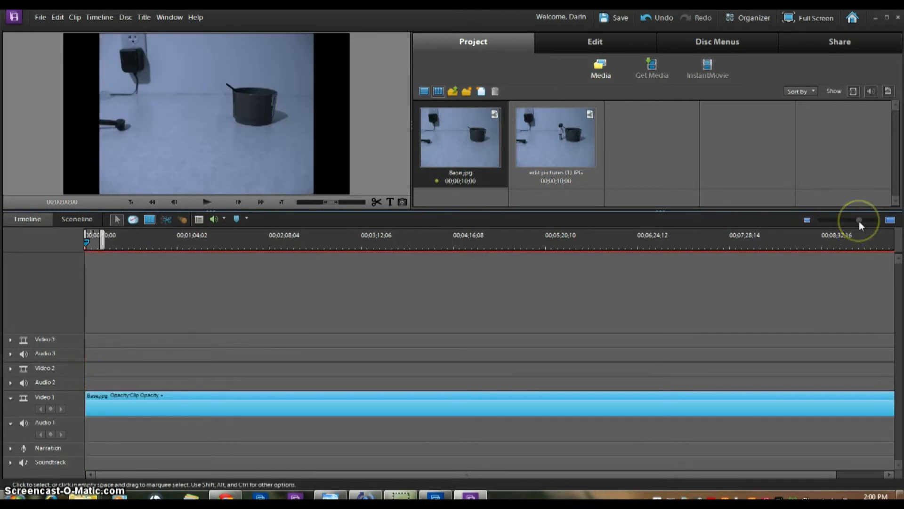
pyautogui.click(532, 152)
pyautogui.moveTo(332, 242); pyautogui.dragTo(81, 372)
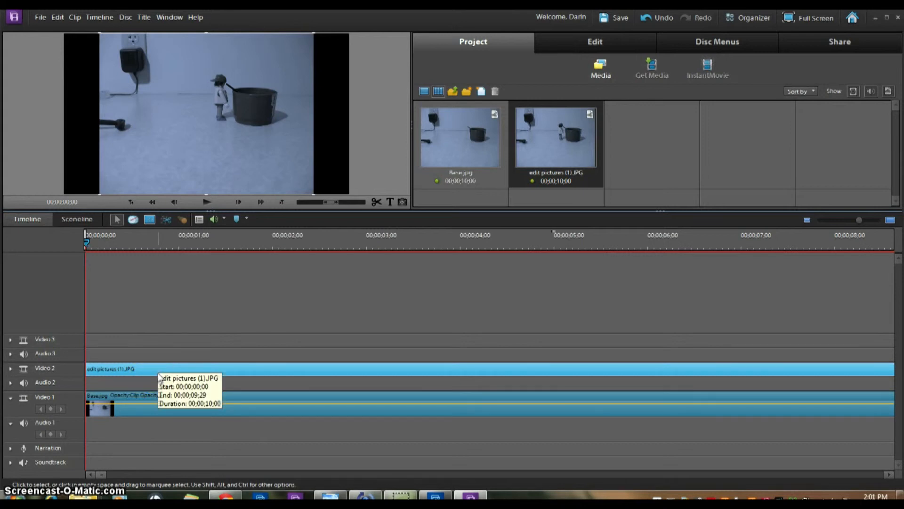
# - Apply Fade In Video to the edit pictures (1).JPG clip on Video 2
pyautogui.rightClick(151, 371)
pyautogui.moveTo(182, 246)
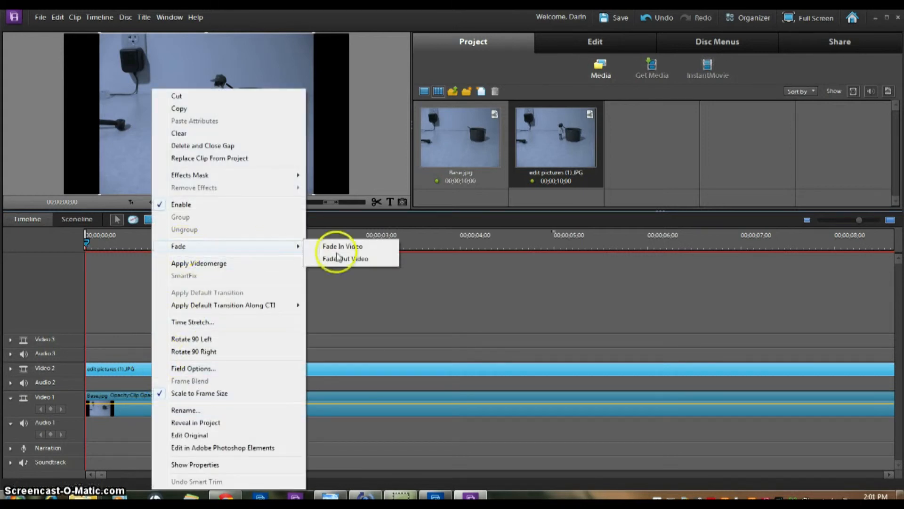
pyautogui.click(356, 258)
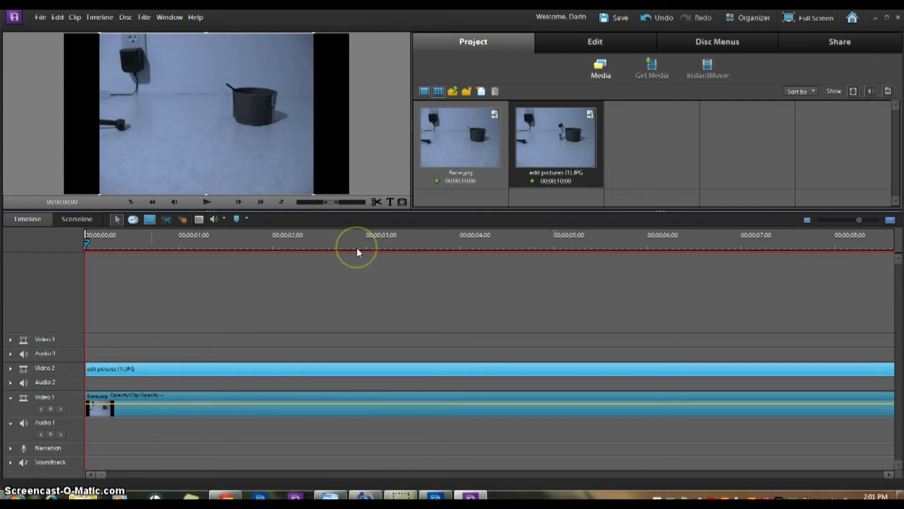
# - Drag the fade's full-opacity keyframe to the clip's end, then preview the gradual fade-in
pyautogui.click(10, 368)
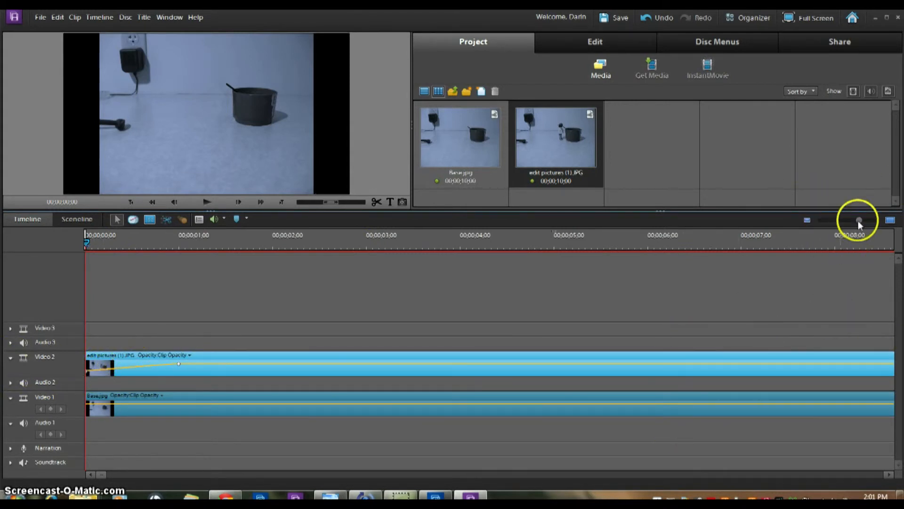
pyautogui.moveTo(858, 220); pyautogui.dragTo(851, 221)
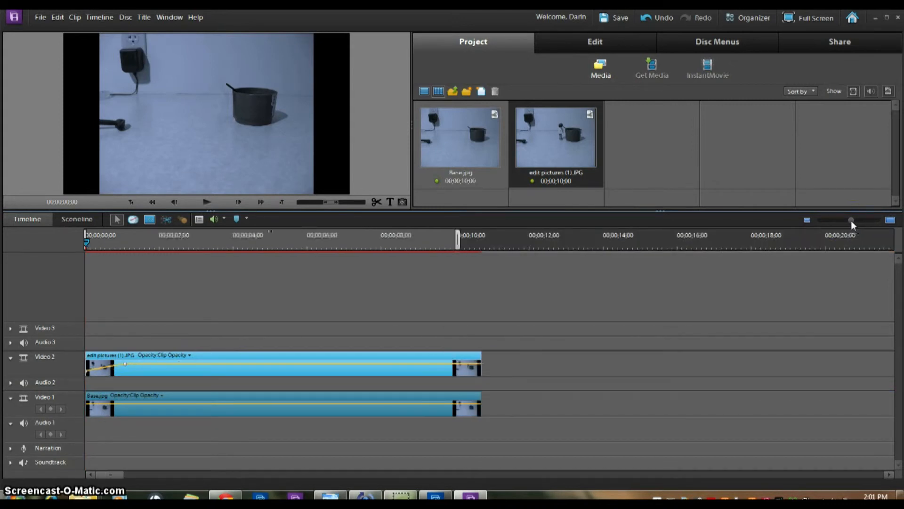
pyautogui.click(125, 364)
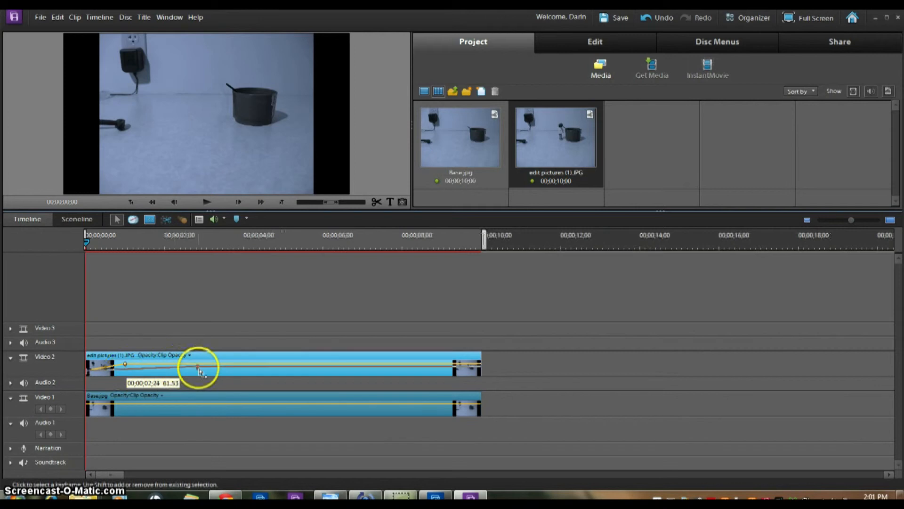
pyautogui.moveTo(402, 371); pyautogui.dragTo(483, 367)
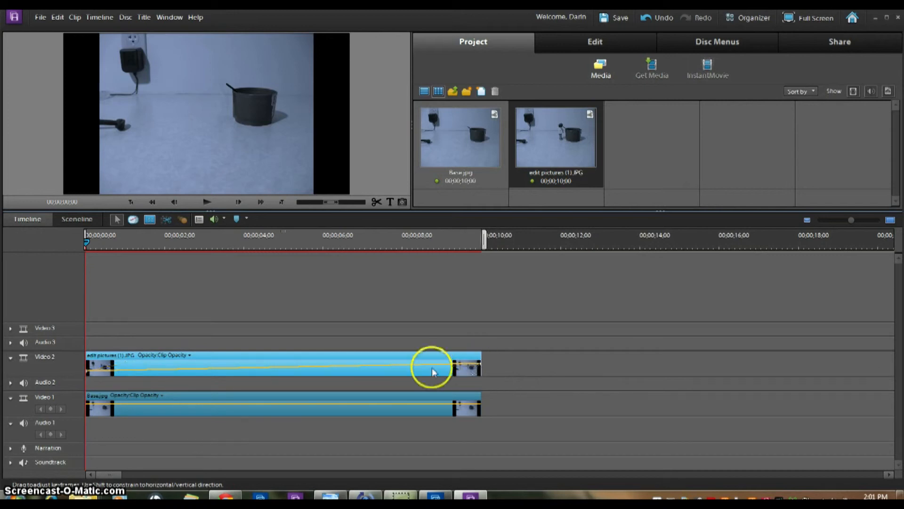
pyautogui.press('space')
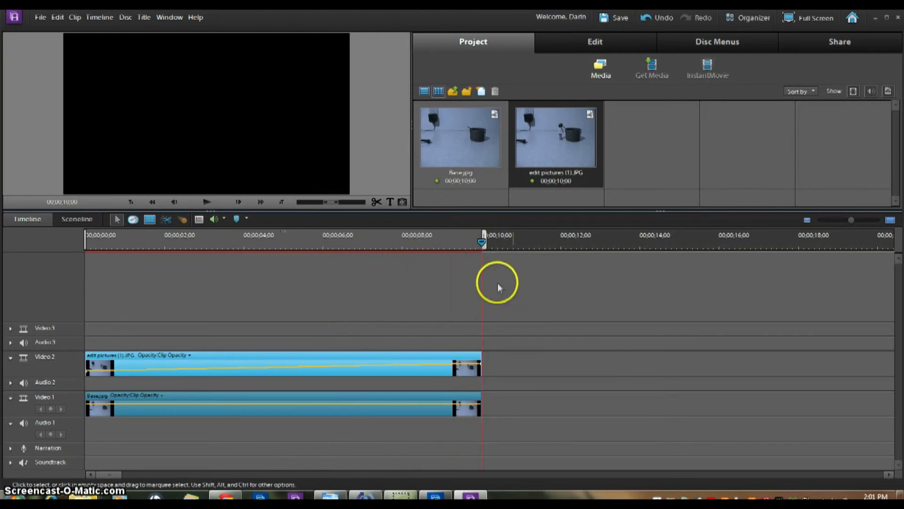
# - Export to Computer as AVCHD, Copy of MP4 - H264 1920x1080p 30 preset, file named 'Earth'
pyautogui.click(827, 41)
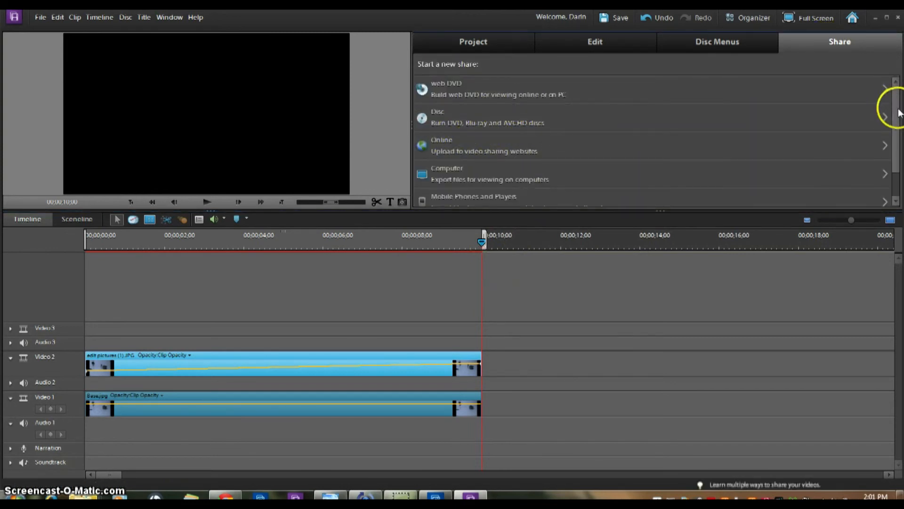
pyautogui.scroll(-1, 506, 150)
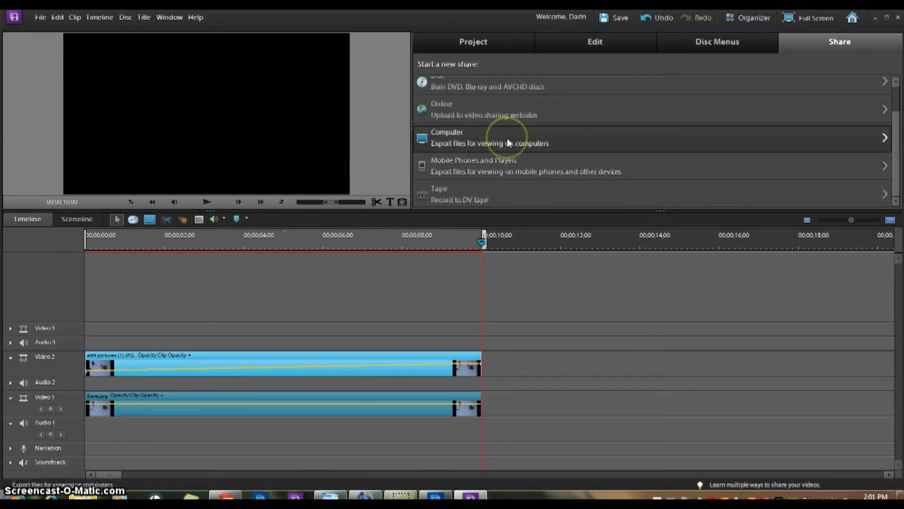
pyautogui.click(507, 137)
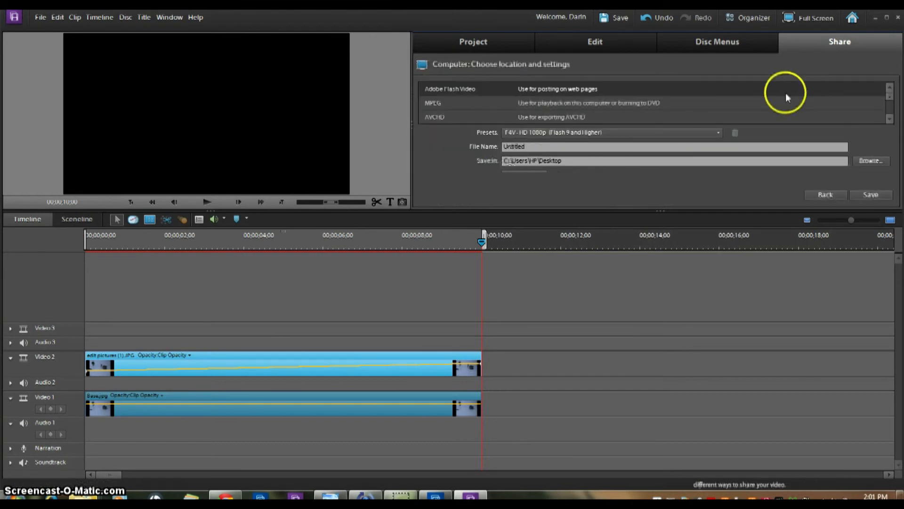
pyautogui.click(566, 115)
pyautogui.click(571, 134)
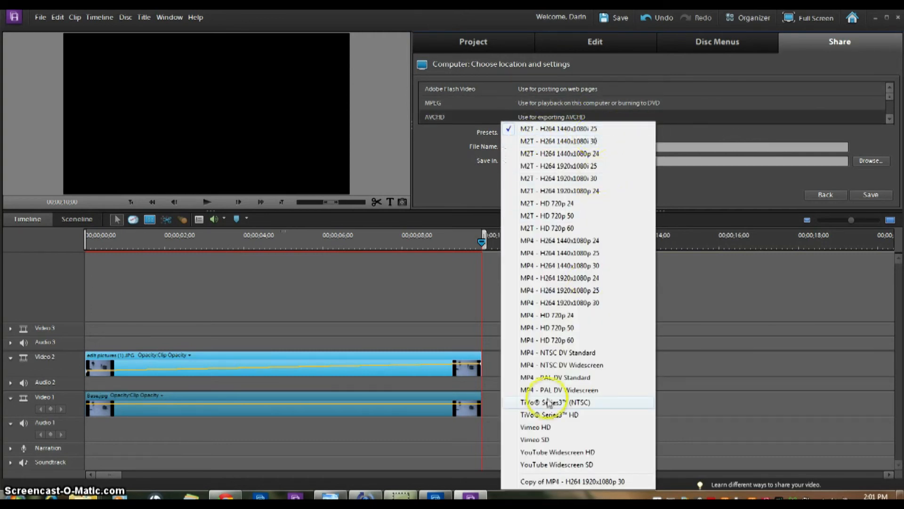
pyautogui.click(572, 482)
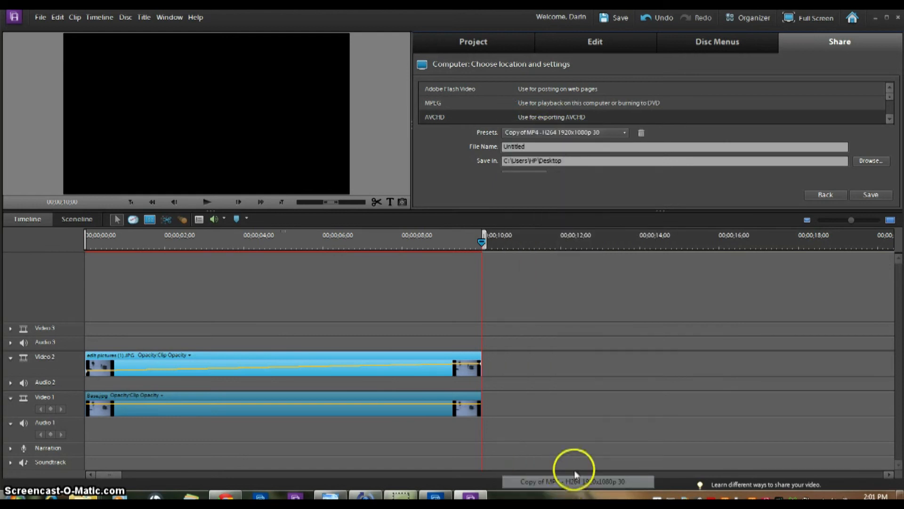
pyautogui.click(652, 150)
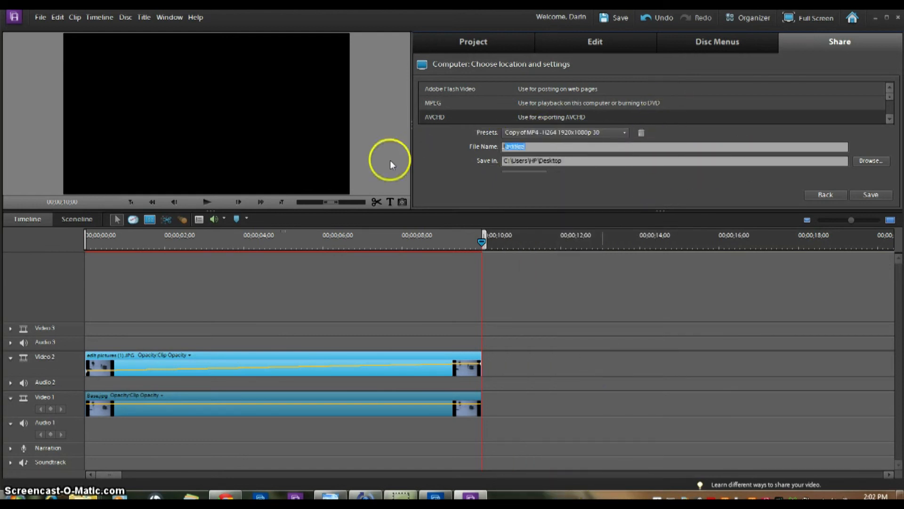
pyautogui.write('Earth')
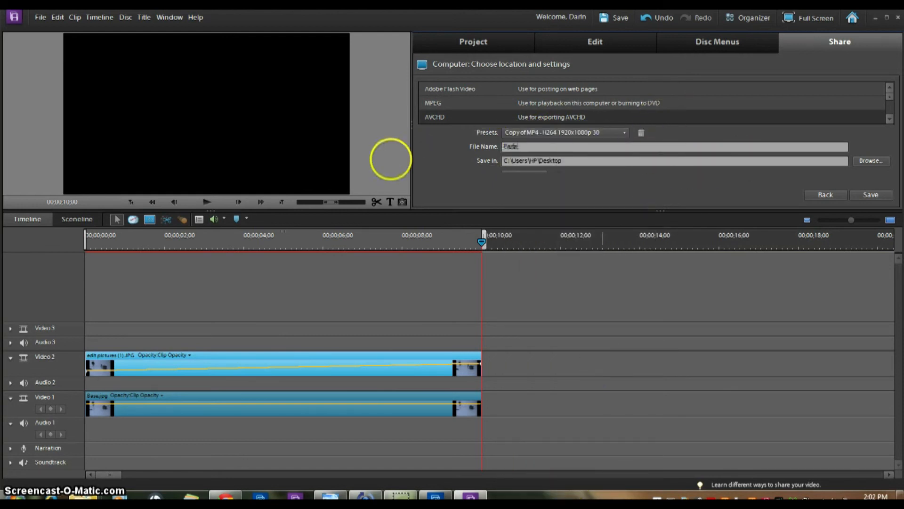